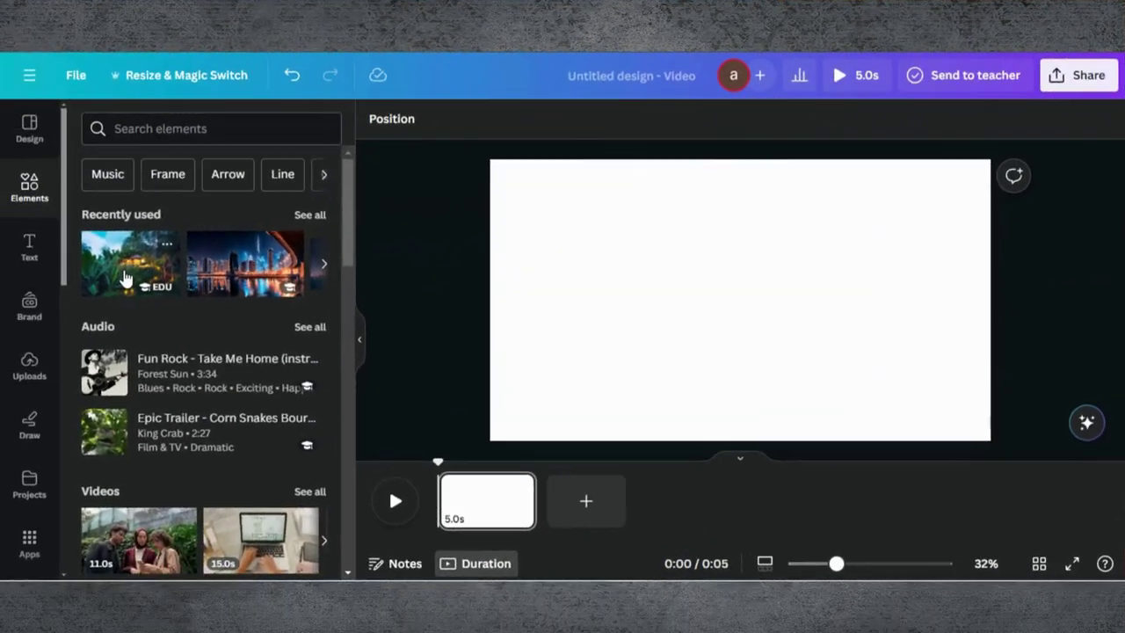
Step: Add the jungle photo and set it as the first page's background
left_click(129, 262)
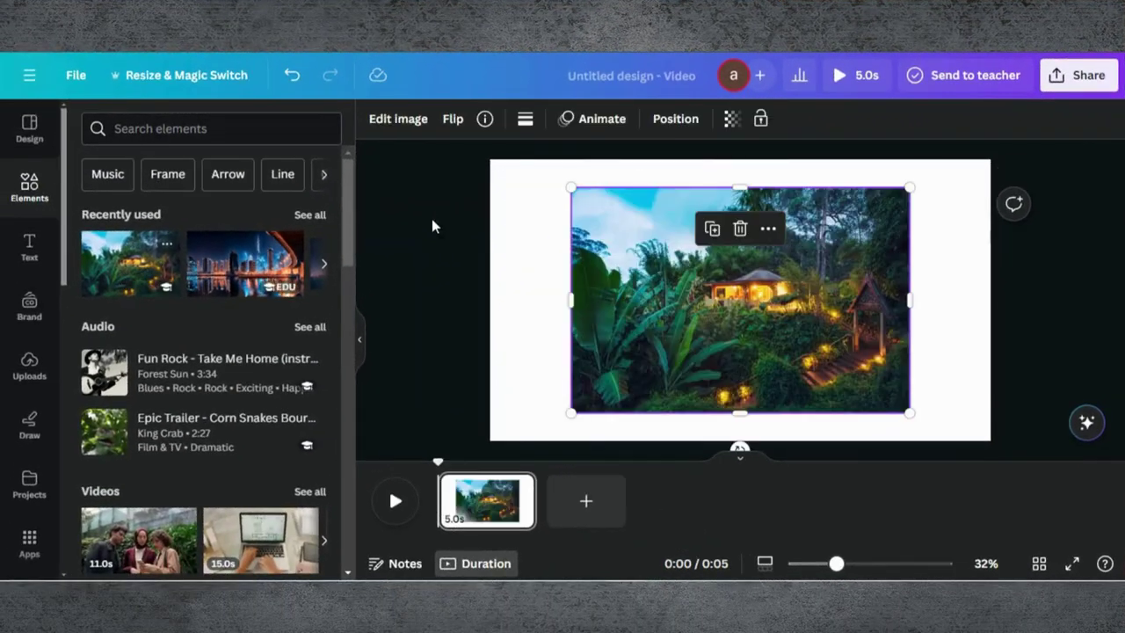
right_click(644, 268)
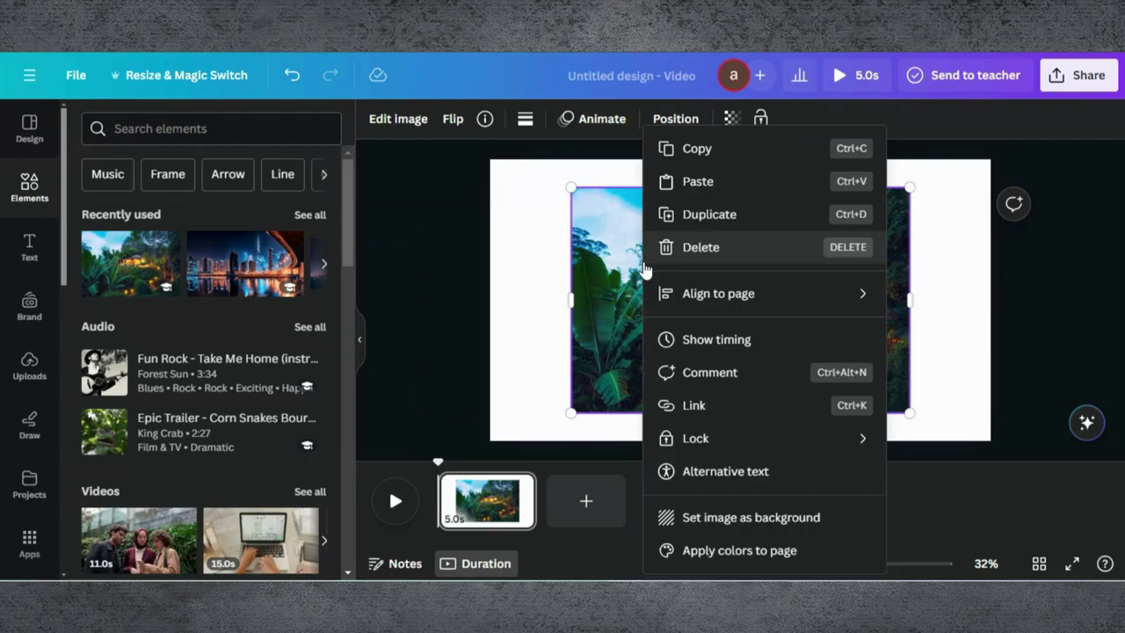
left_click(668, 516)
Step: Apply a whole-image blur to the background photo at intensity 31
left_click(534, 223)
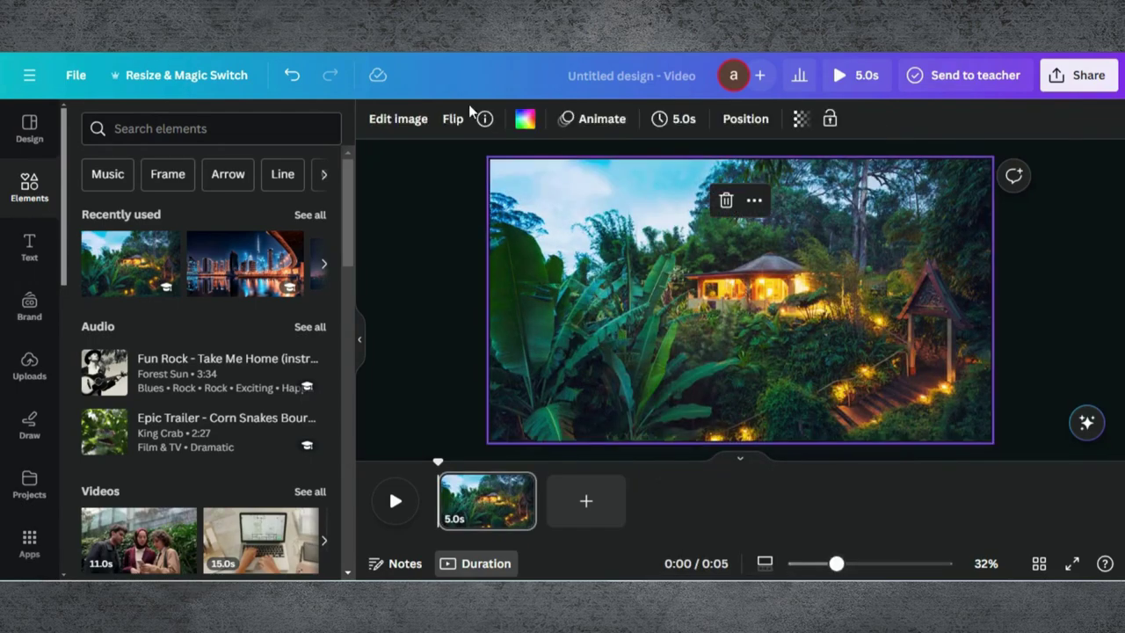
left_click(386, 125)
scroll(270, 287, "down", 2)
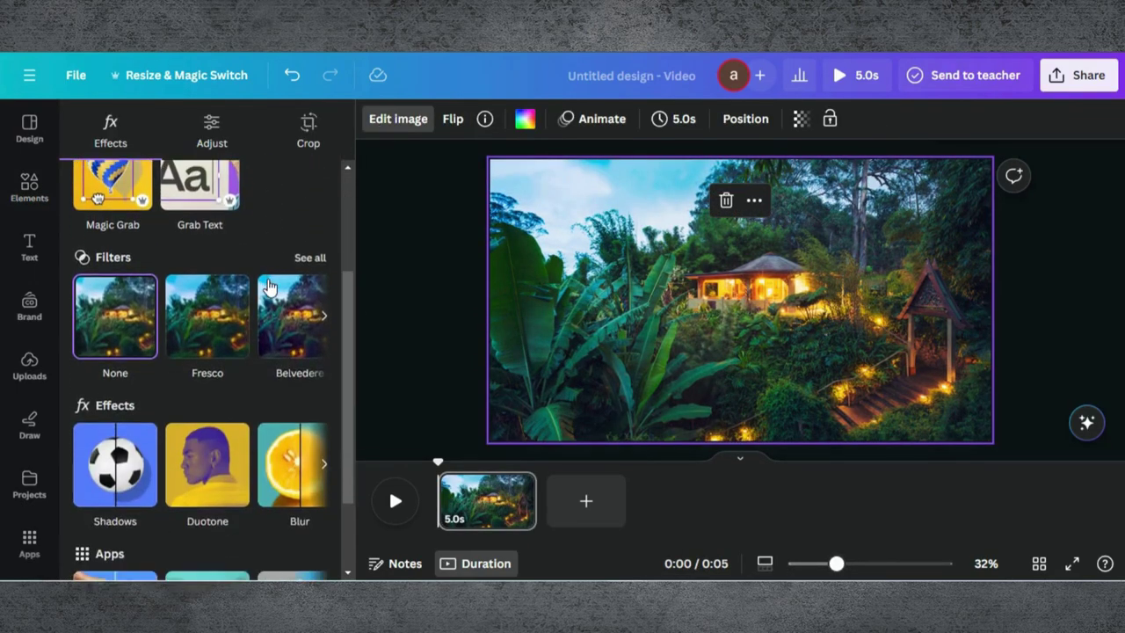
scroll(270, 287, "down", 2)
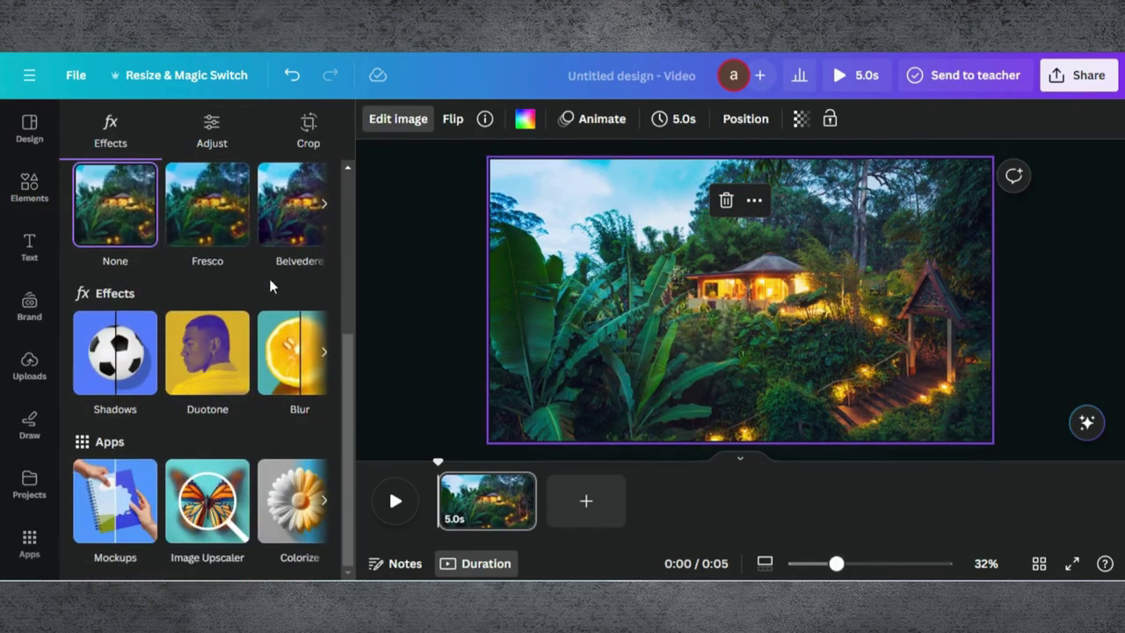
left_click(293, 384)
left_click(250, 176)
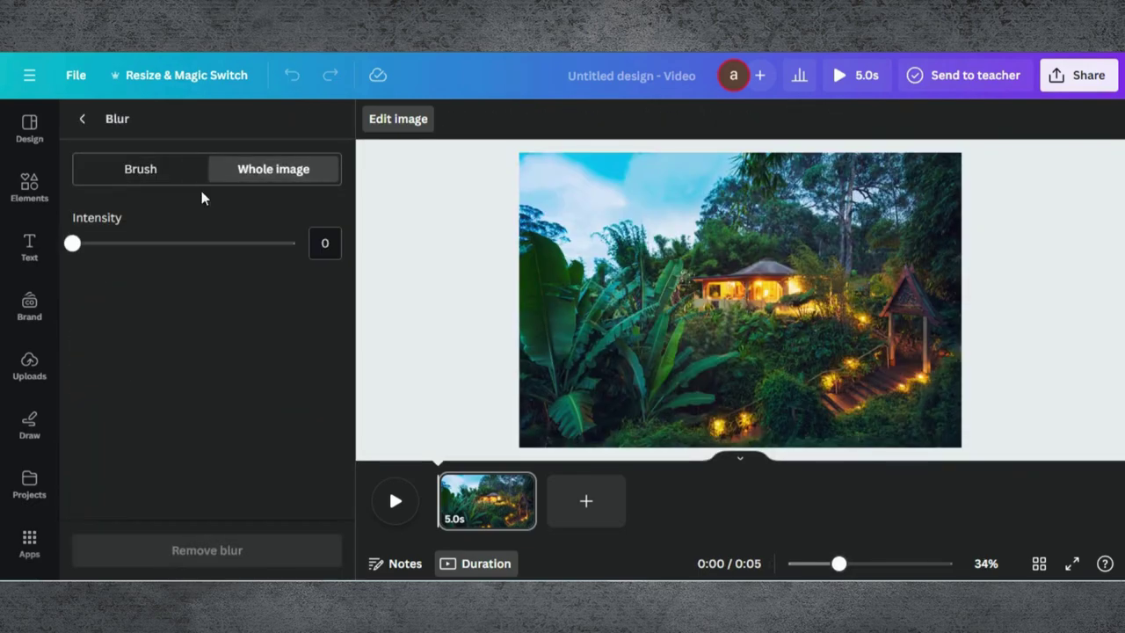
left_click_drag(93, 254, 134, 249)
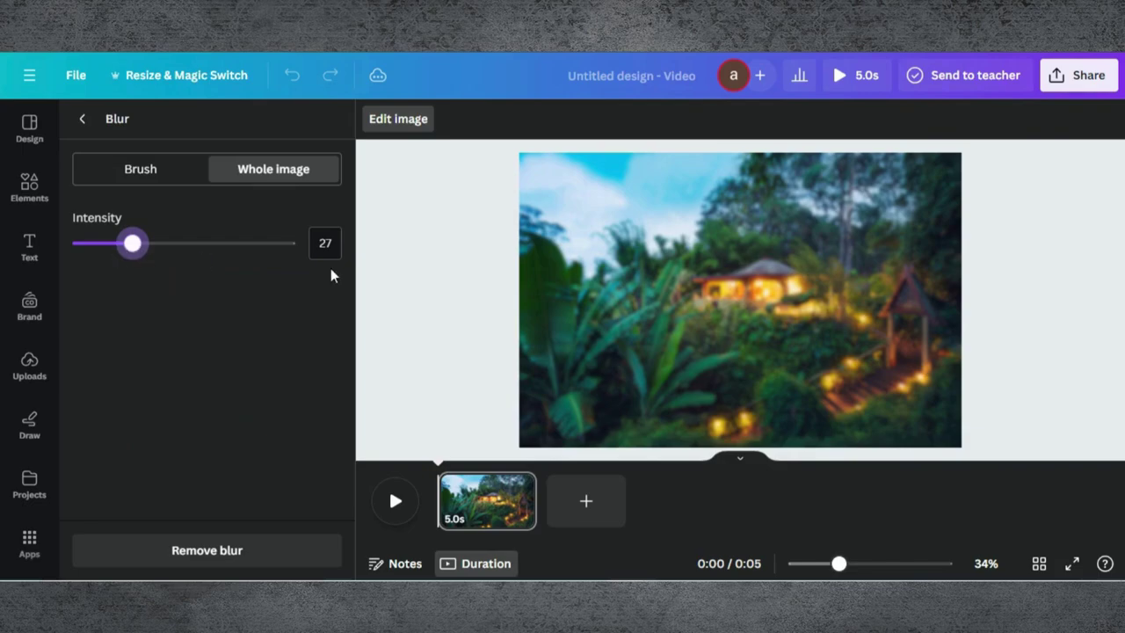
left_click_drag(132, 243, 143, 244)
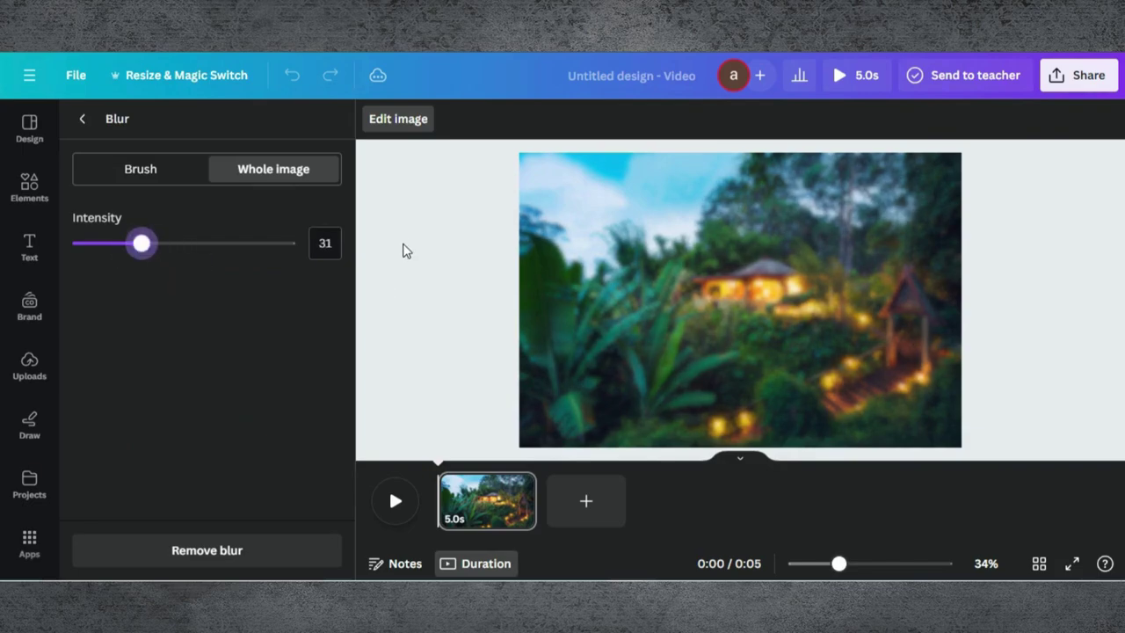
left_click(86, 119)
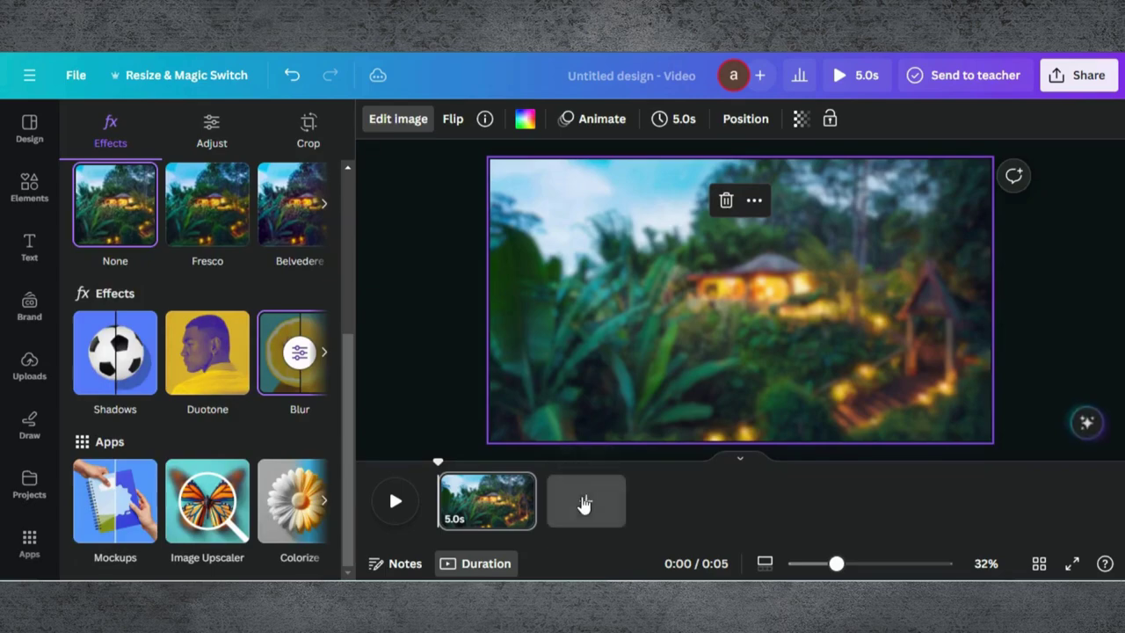
Step: Add a second page and place an enlarged copy of the jungle photo on it
left_click(585, 504)
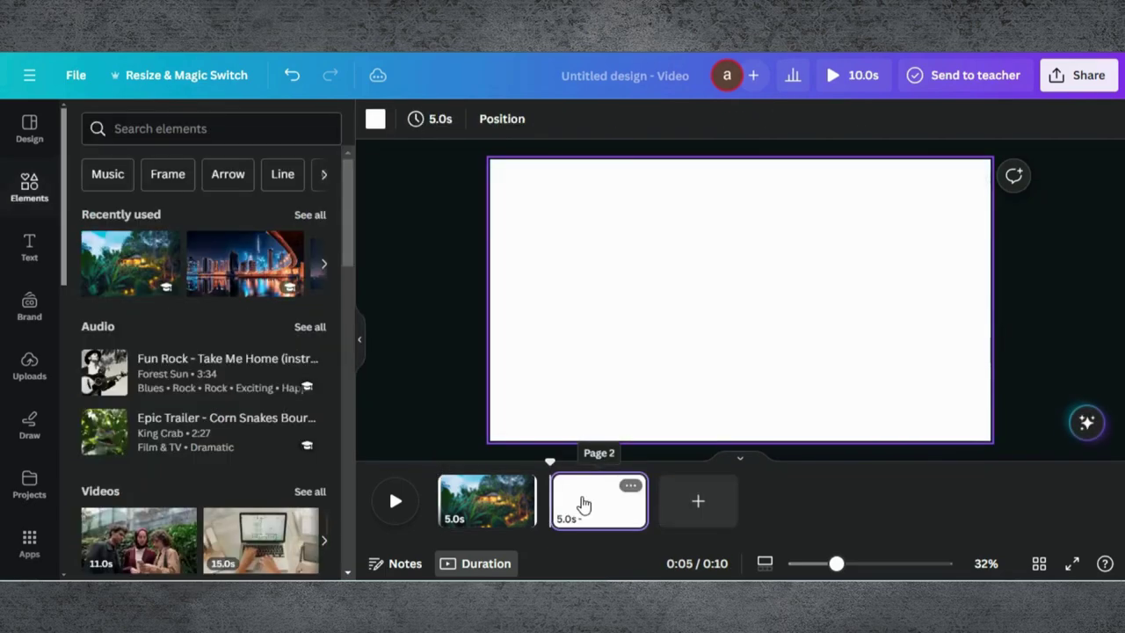
left_click(124, 274)
left_click_drag(616, 257, 553, 248)
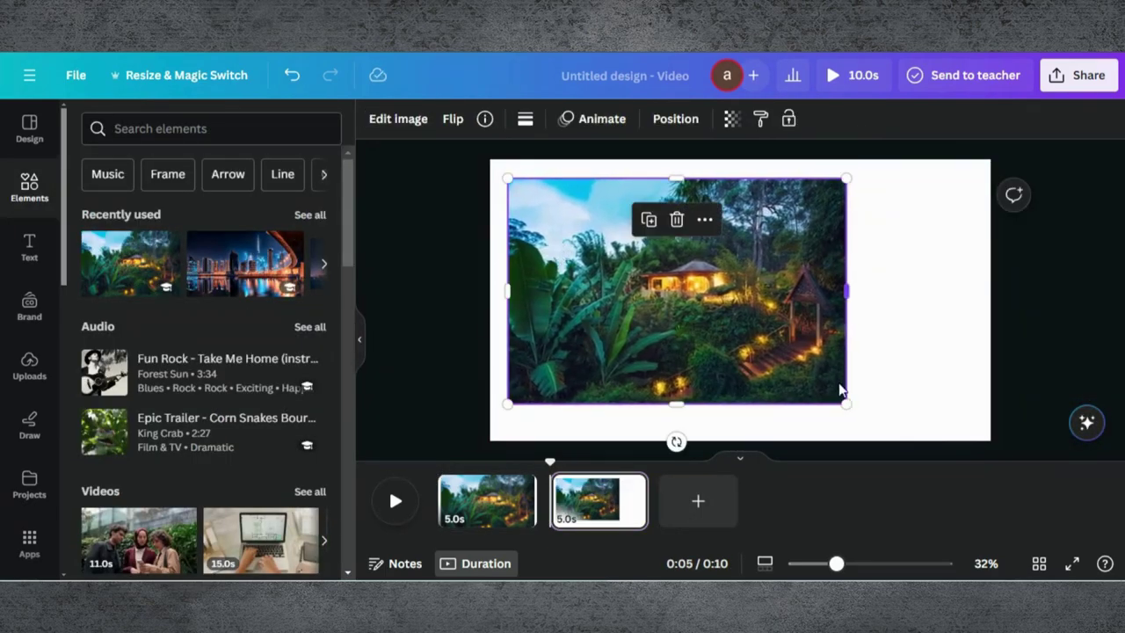
left_click_drag(842, 400, 1031, 372)
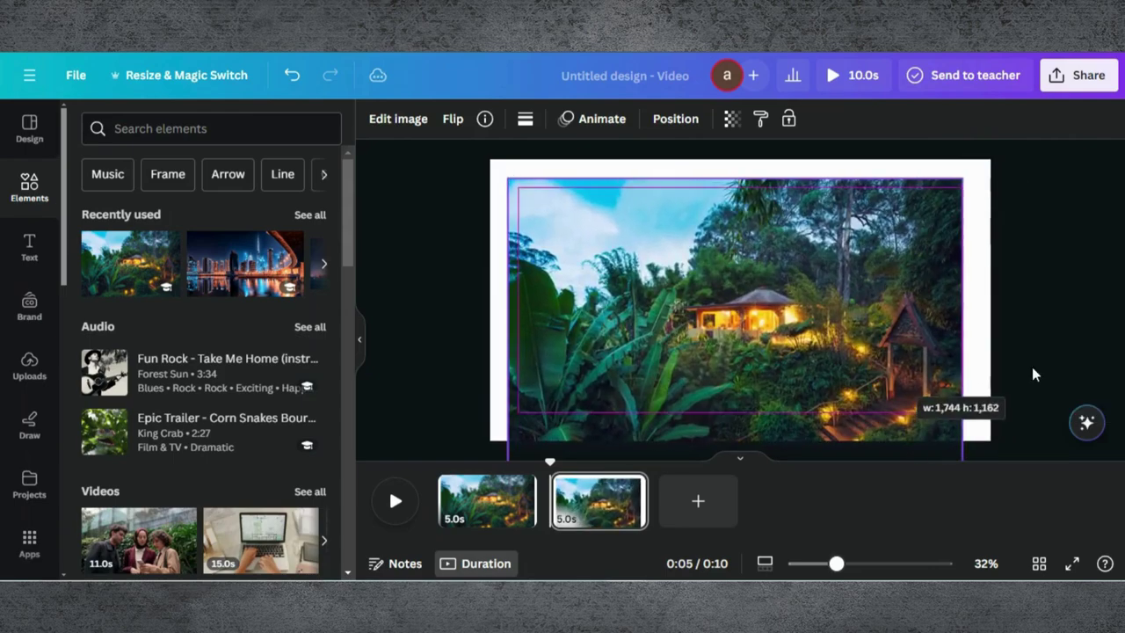
left_click_drag(814, 336, 809, 299)
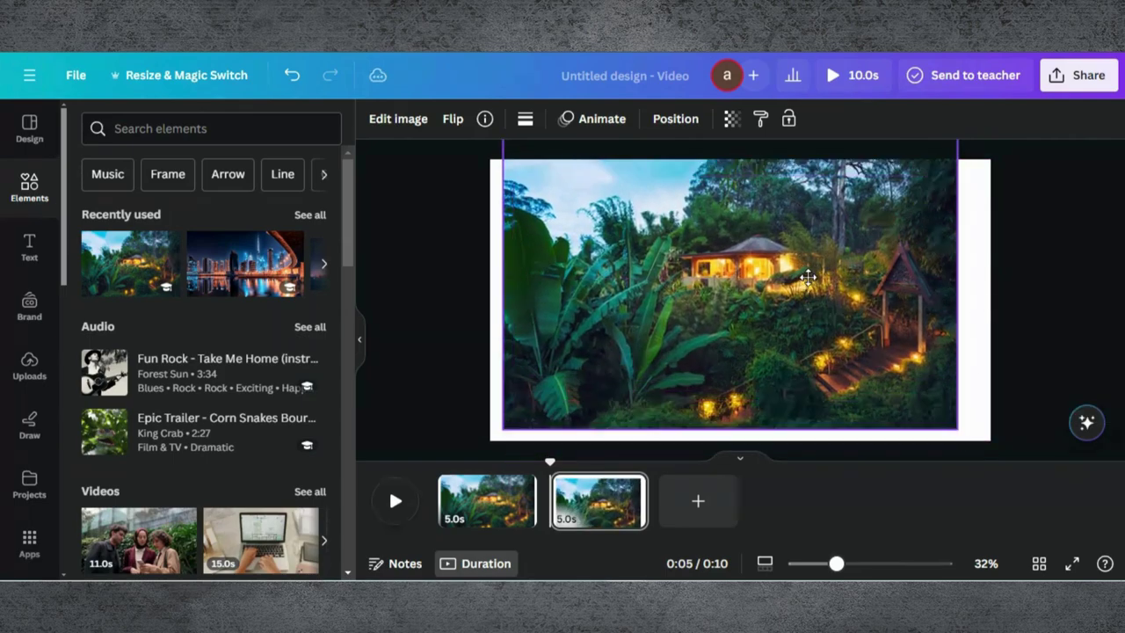
Step: Crop and resize the photo to 1,826 × 961, centred inside a thin white border
left_click_drag(724, 428, 725, 411)
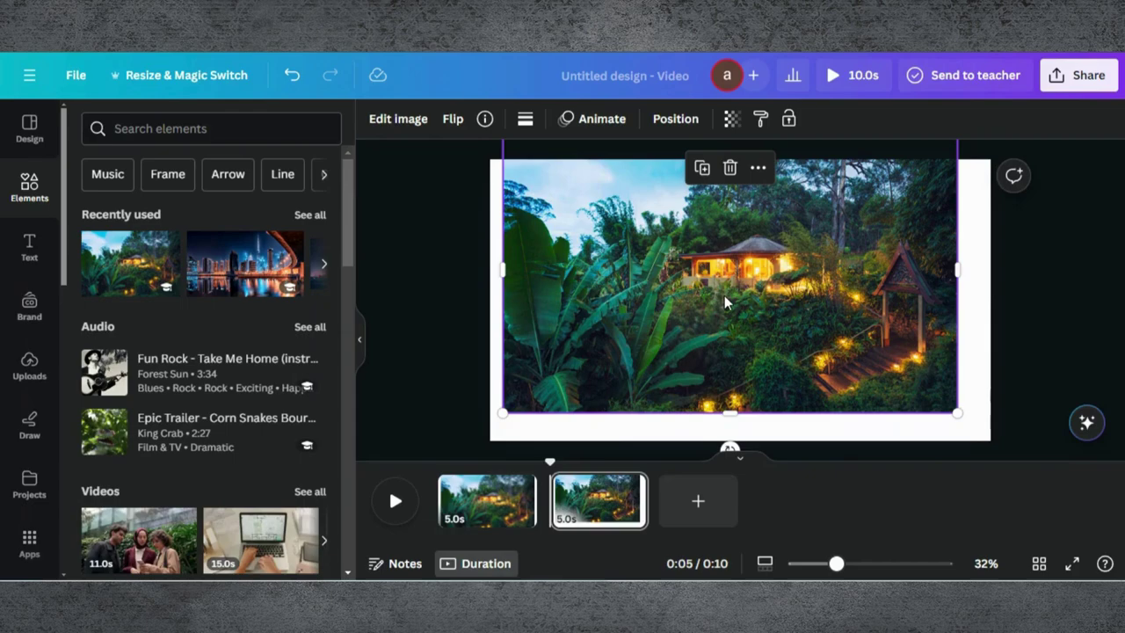
left_click_drag(732, 274, 737, 302)
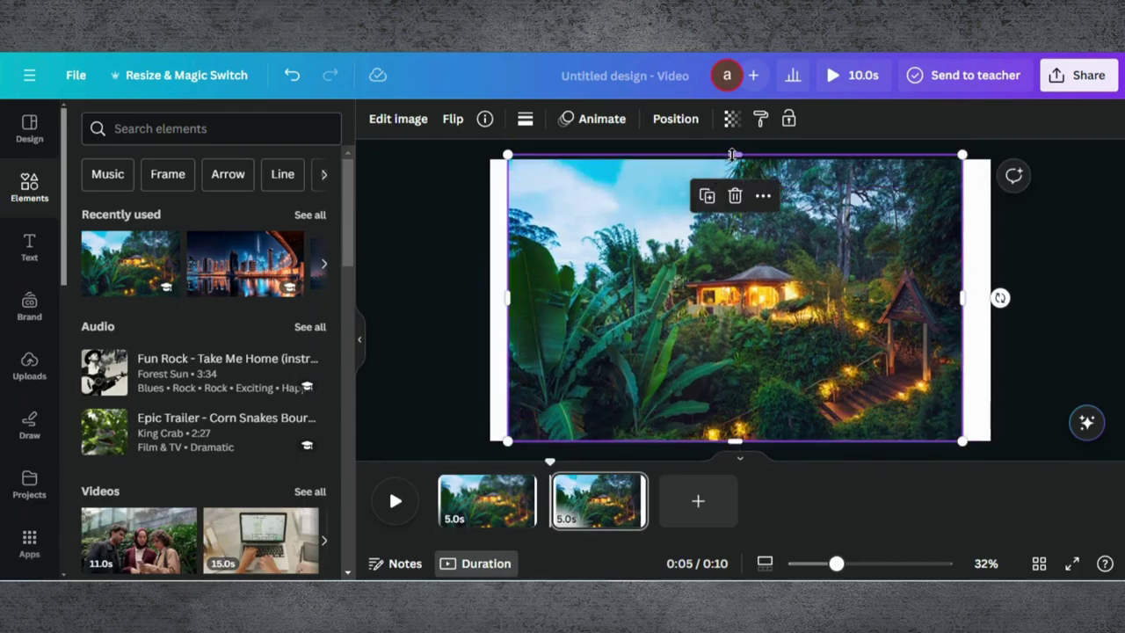
left_click_drag(731, 154, 735, 202)
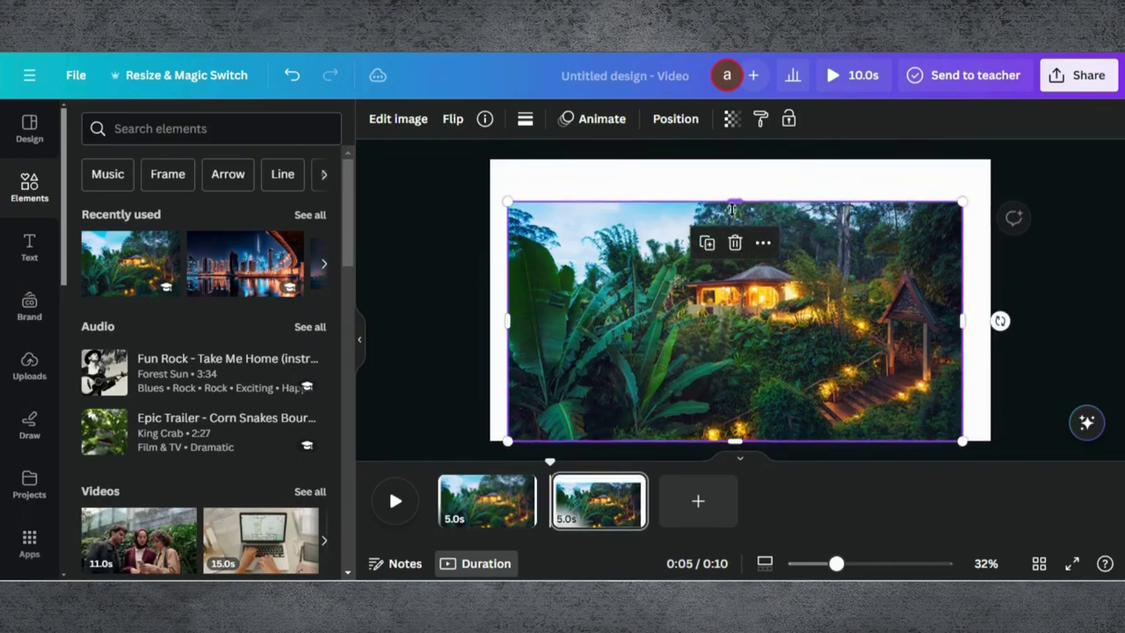
left_click_drag(712, 298, 705, 260)
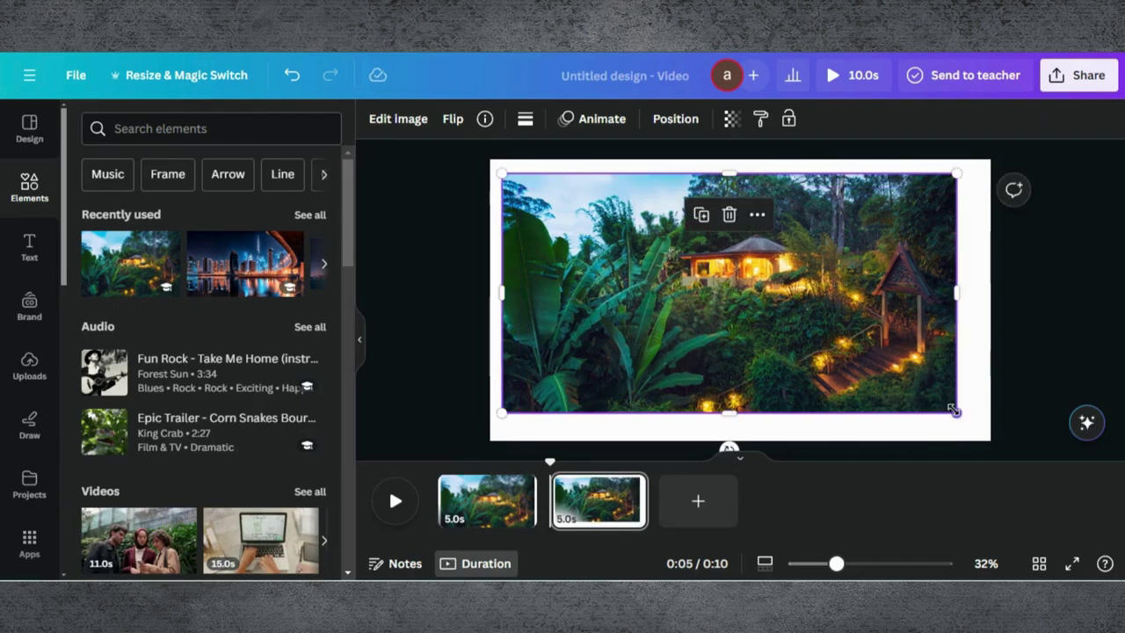
left_click_drag(955, 409, 979, 411)
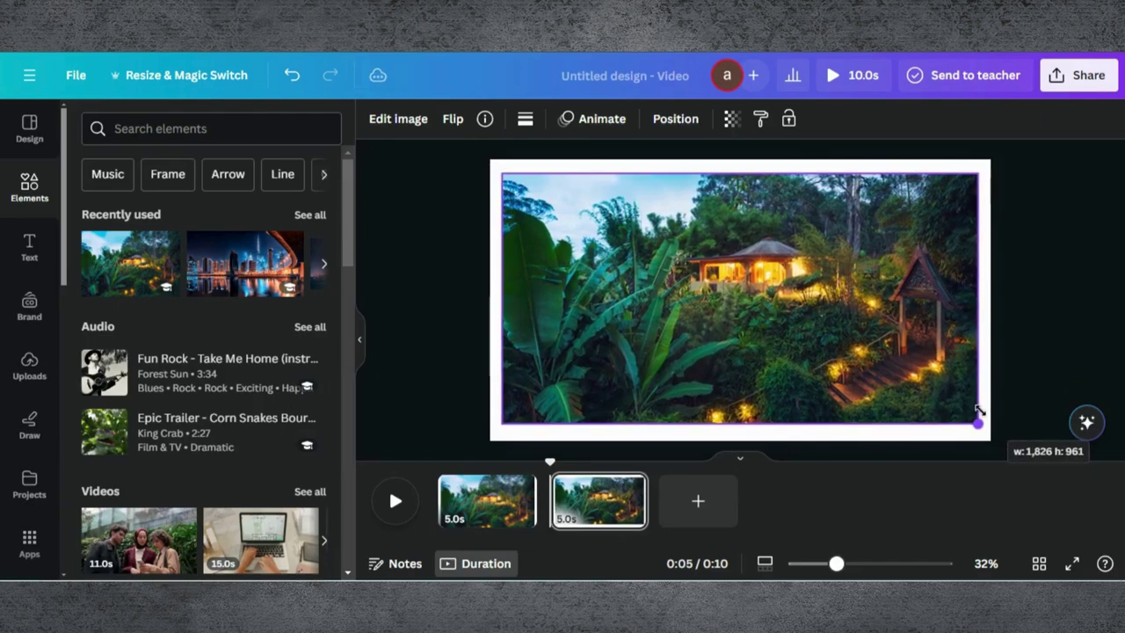
left_click_drag(979, 412, 981, 414)
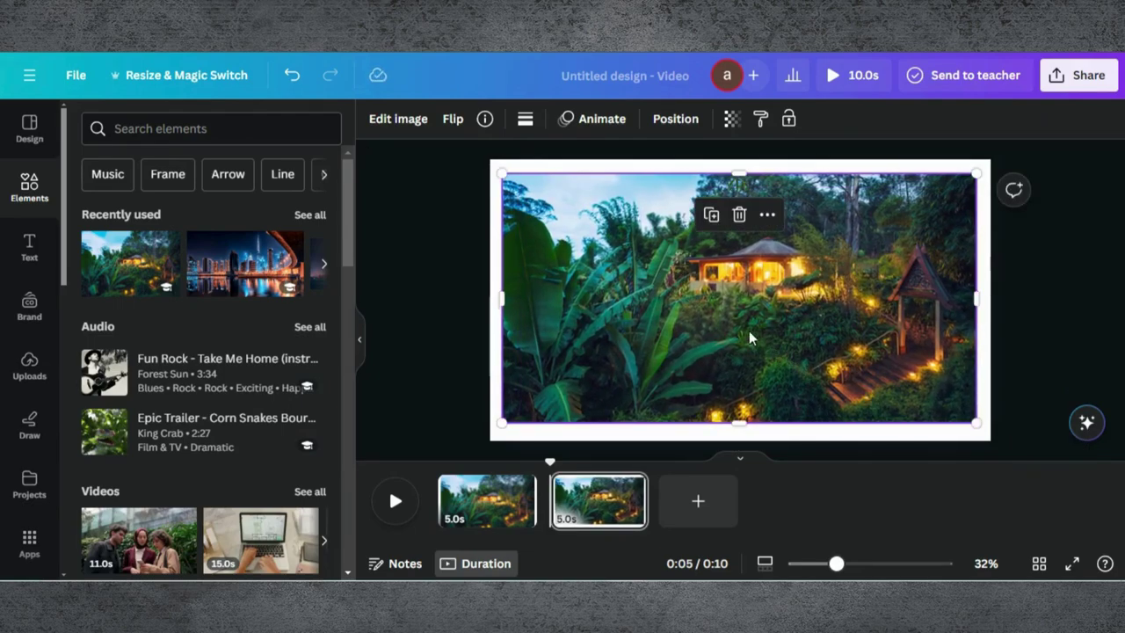
left_click_drag(745, 329, 746, 335)
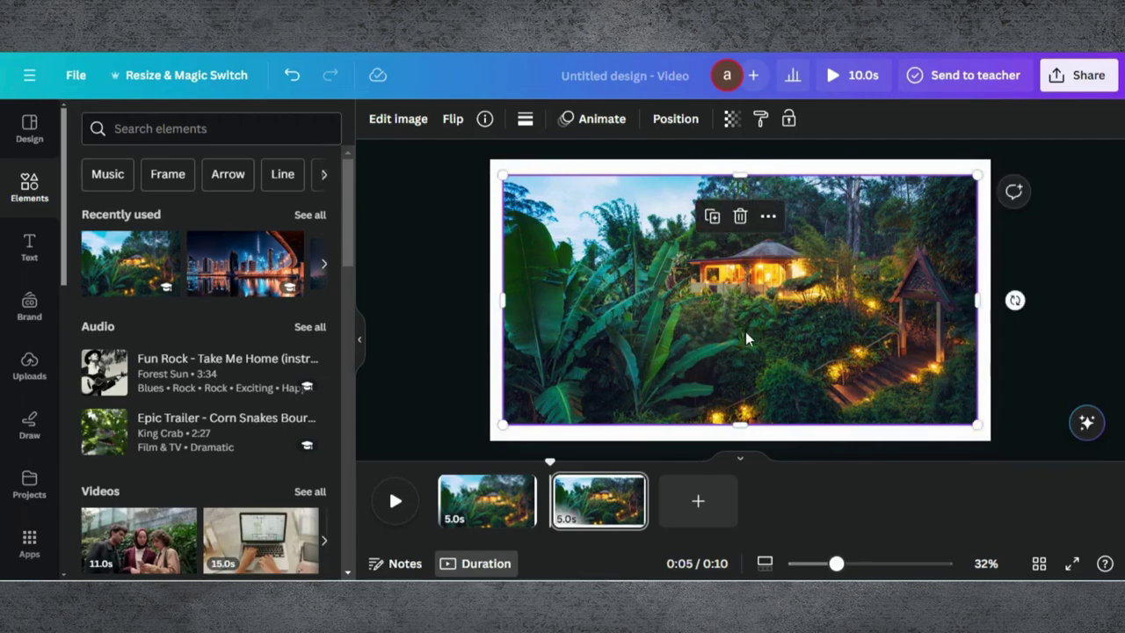
left_click(1077, 290)
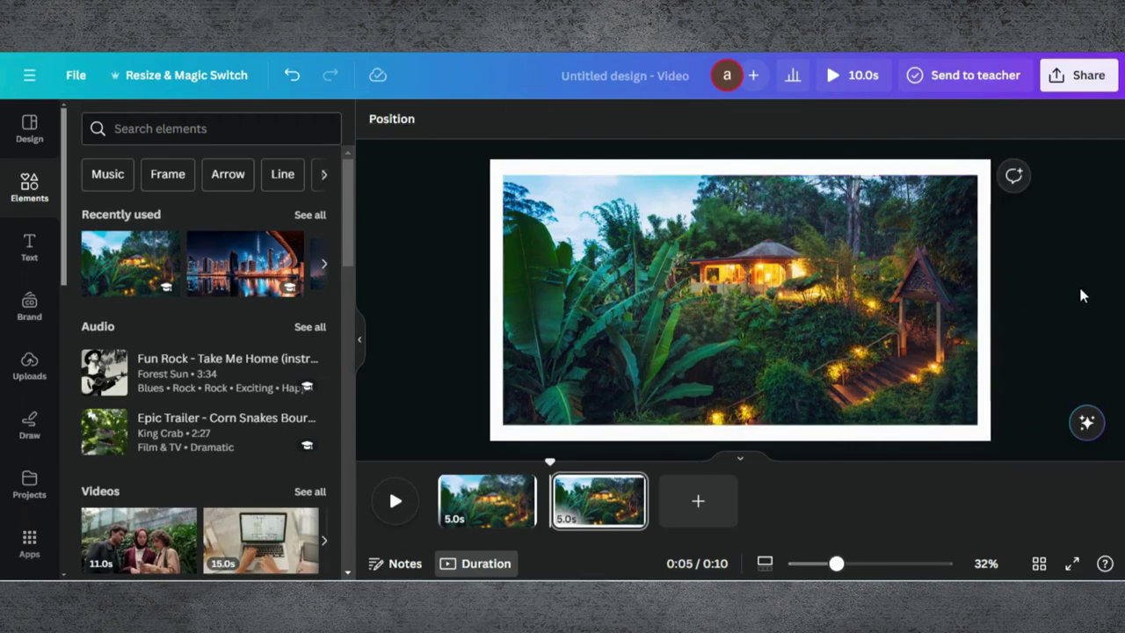
Step: Download only page 2 as a PNG at size 0.75 (1,440 × 810)
left_click(1077, 74)
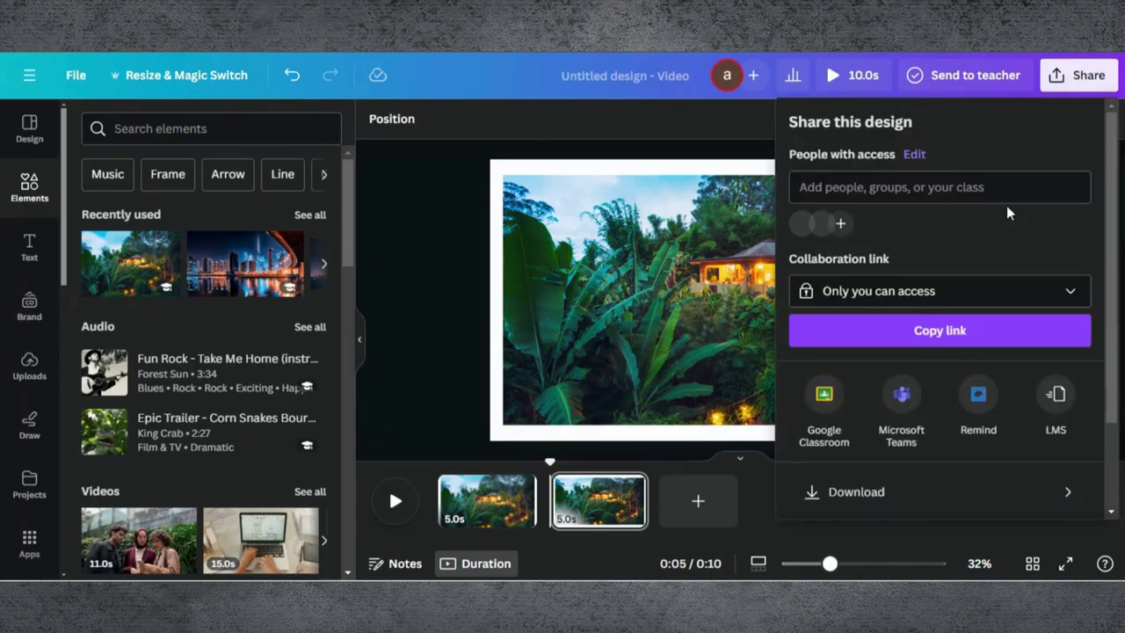
scroll(1006, 206, "down", 2)
left_click(883, 383)
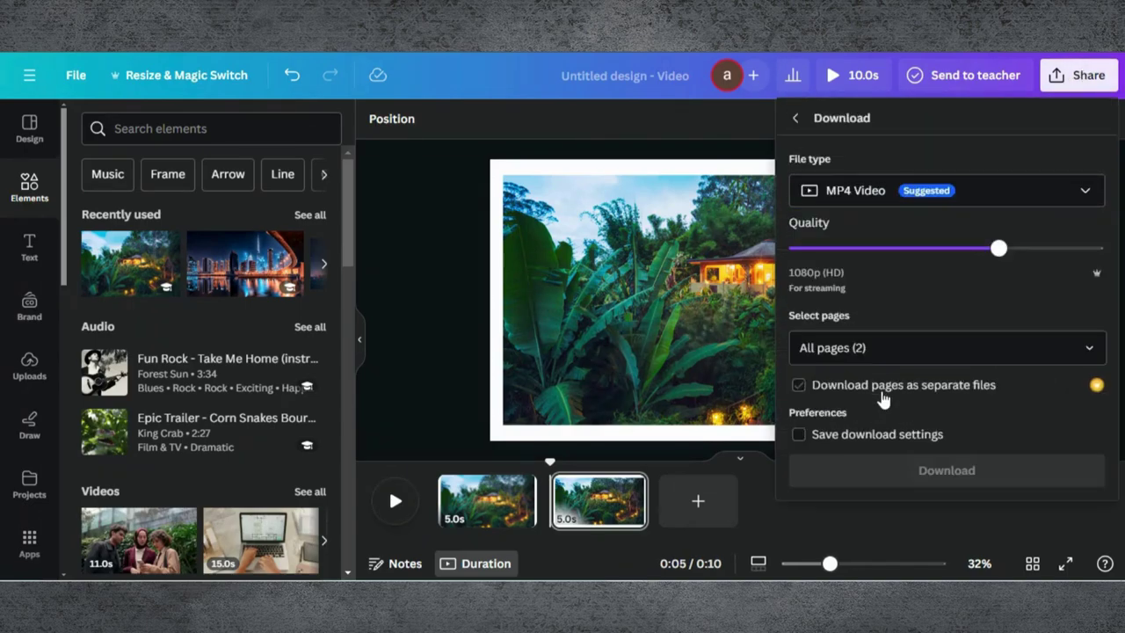
left_click(879, 195)
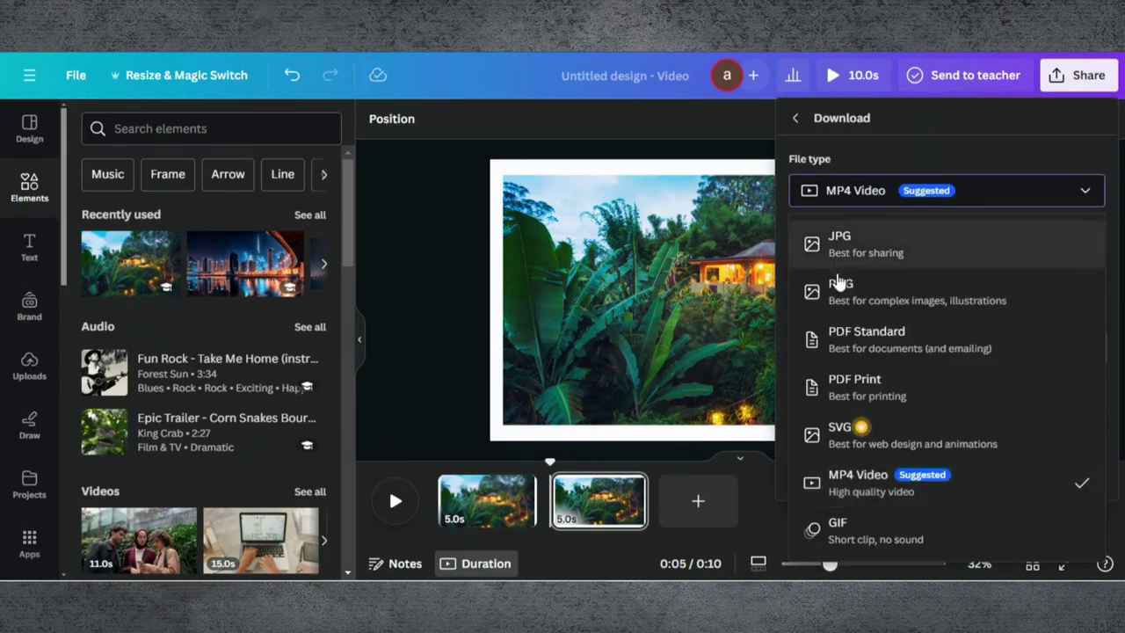
left_click(840, 293)
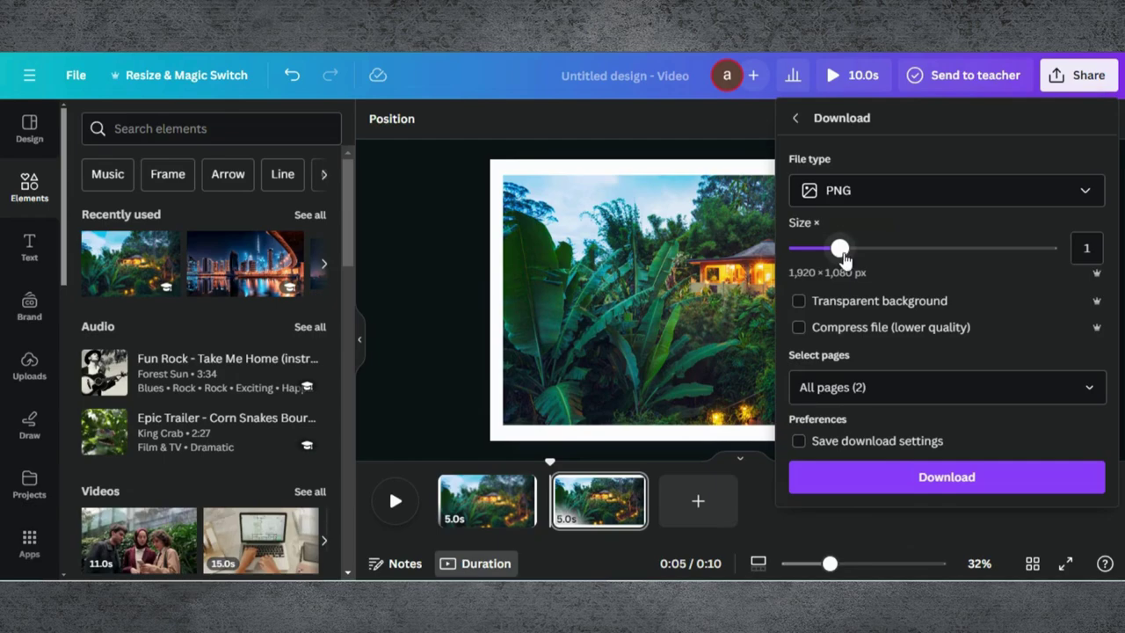
left_click_drag(840, 249, 828, 252)
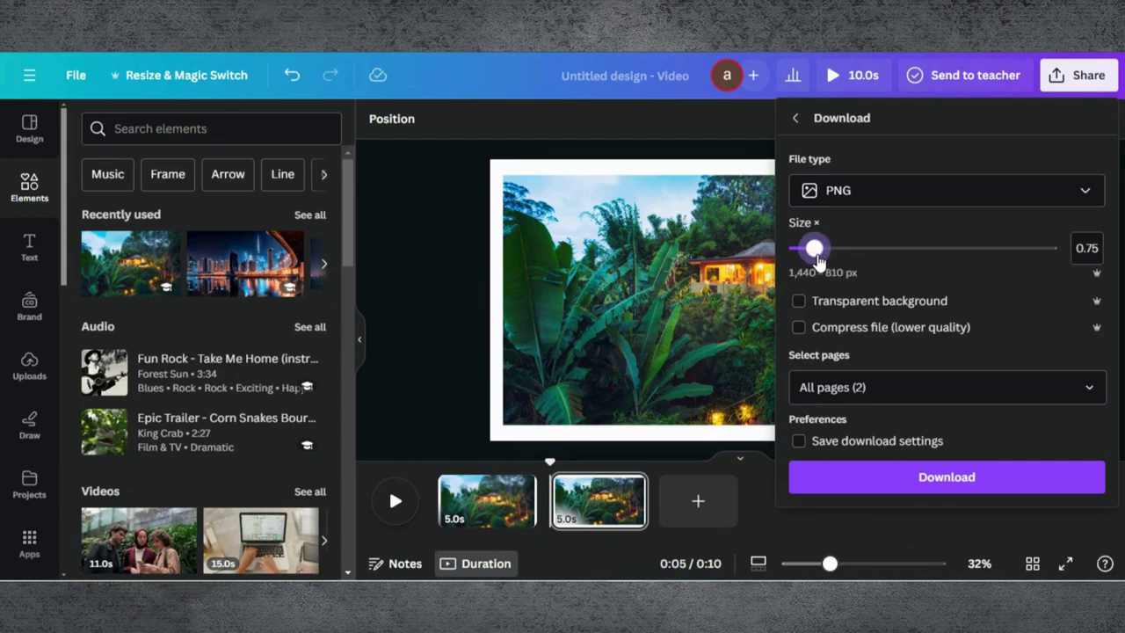
left_click(903, 387)
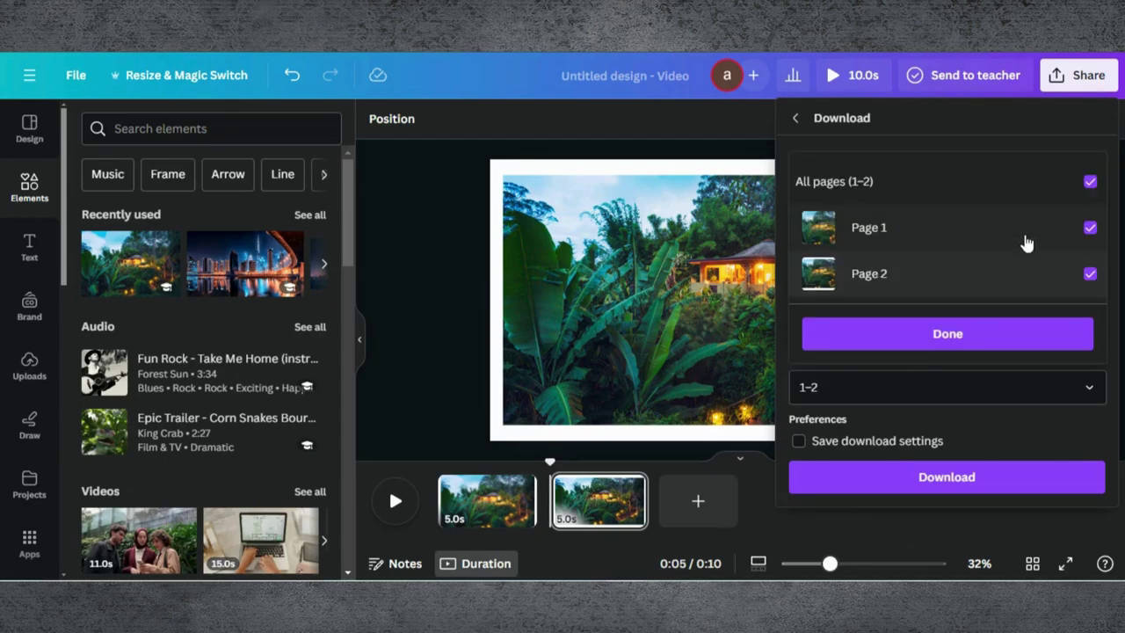
left_click(1090, 181)
left_click(1076, 274)
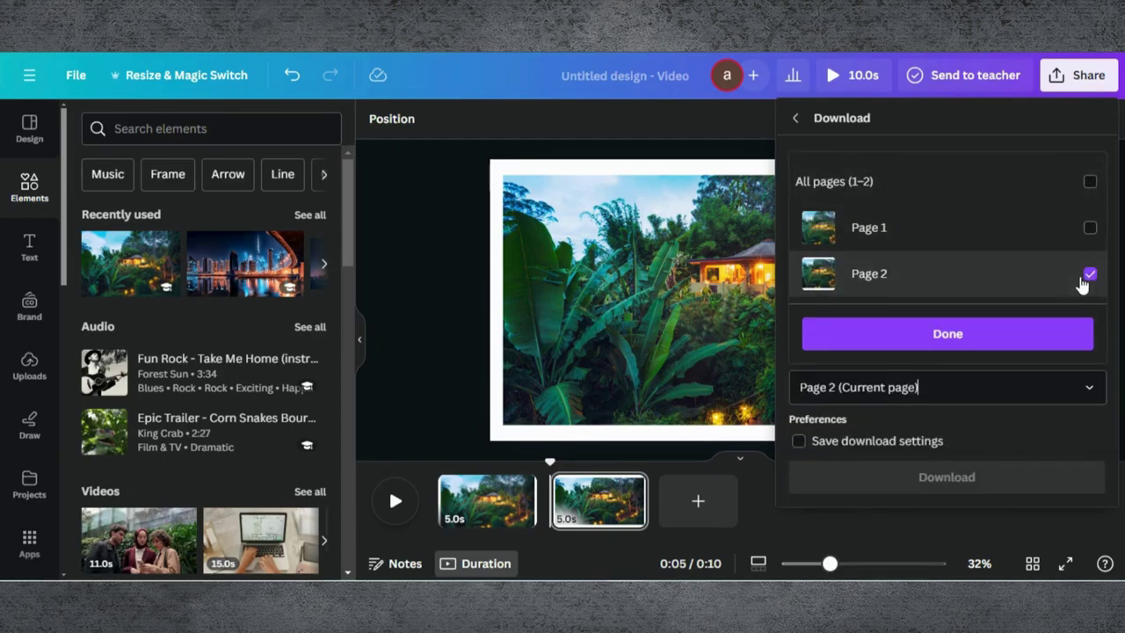
left_click(965, 345)
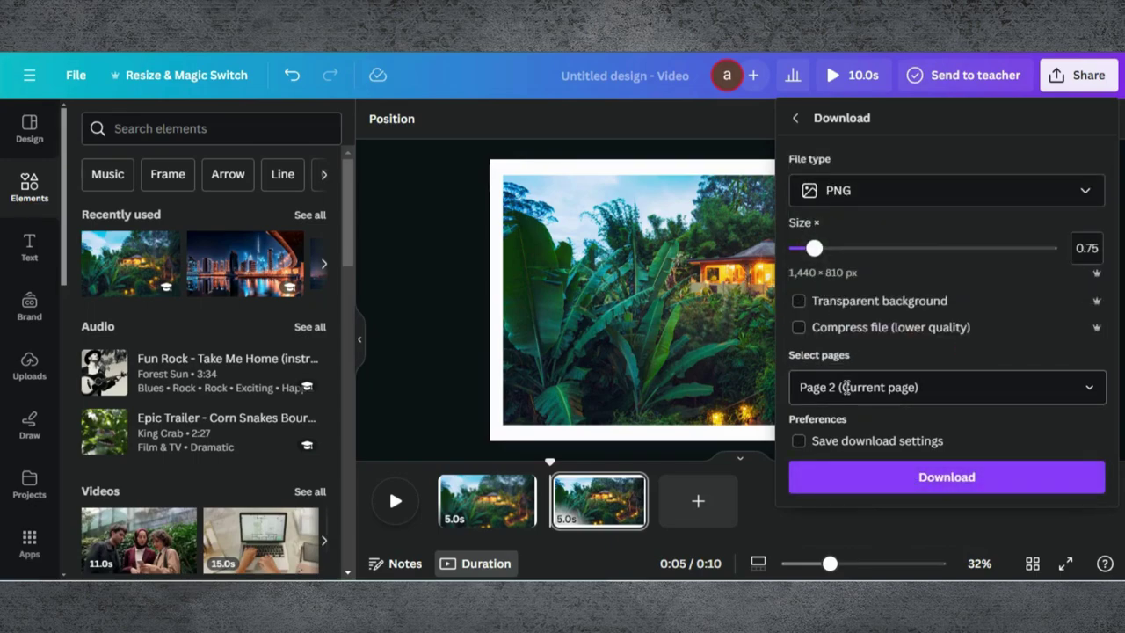
left_click(868, 478)
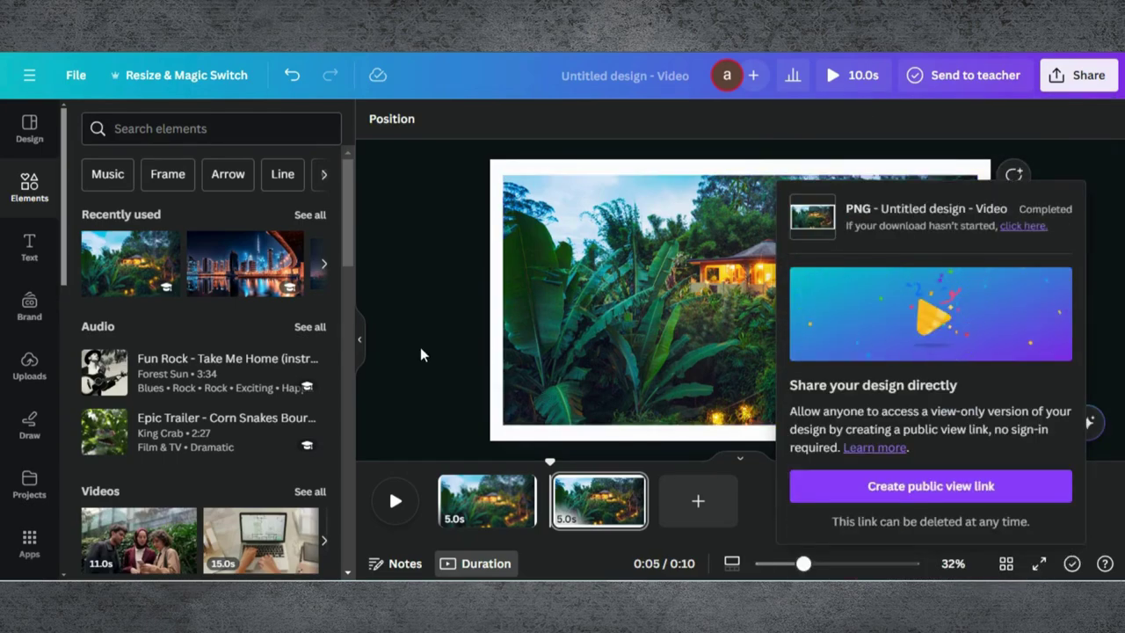
Step: Drag the downloaded PNG from download history into the design's Uploads
left_click(420, 347)
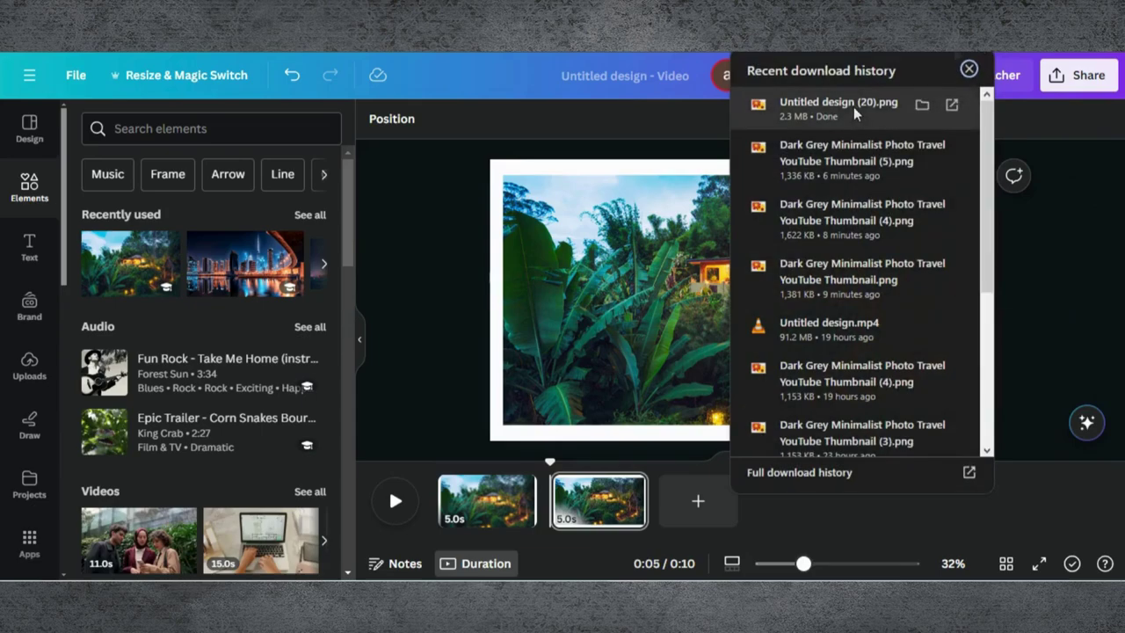
left_click_drag(848, 107, 223, 334)
left_click(442, 327)
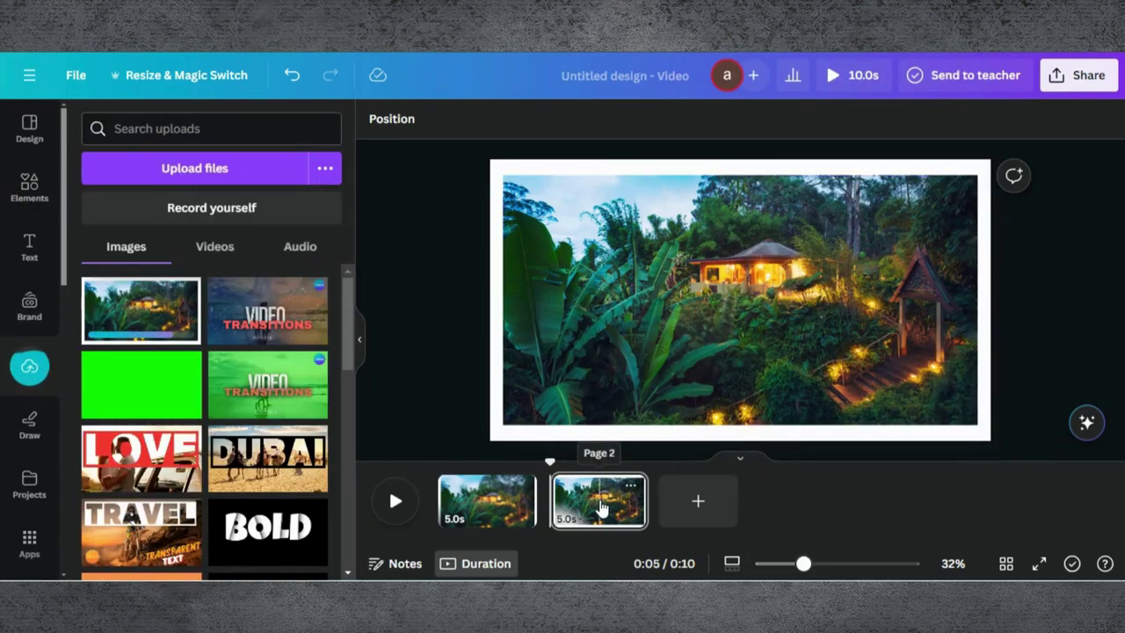
left_click(602, 508)
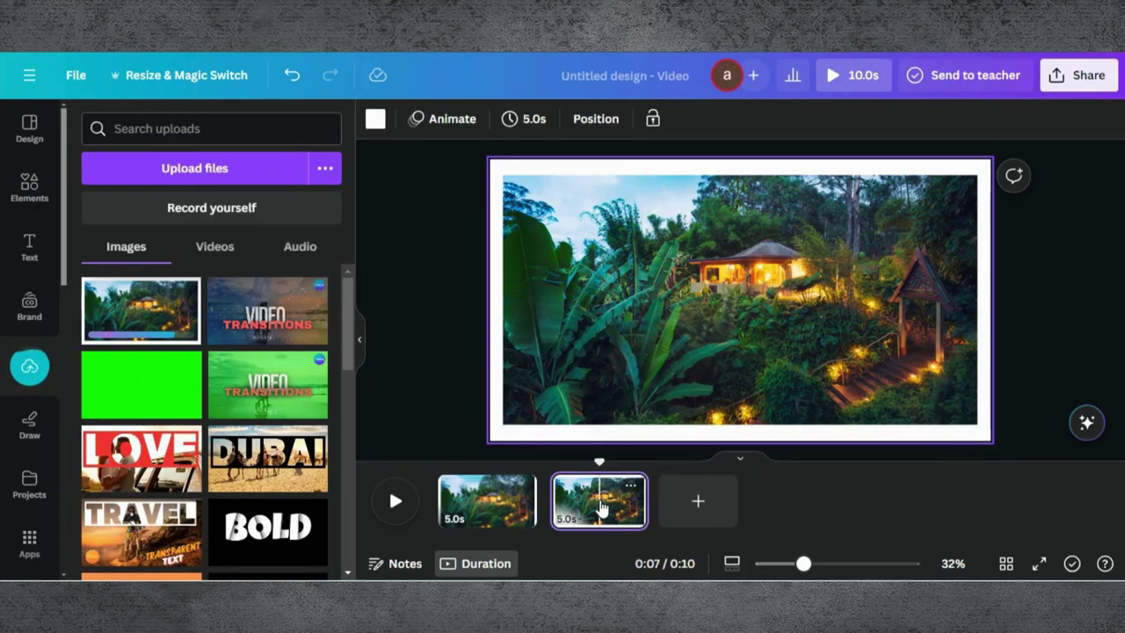
Step: Delete page 2 and place the bordered photo on page 1, enlarged to about 1,651 × 929 and centred
key("Delete")
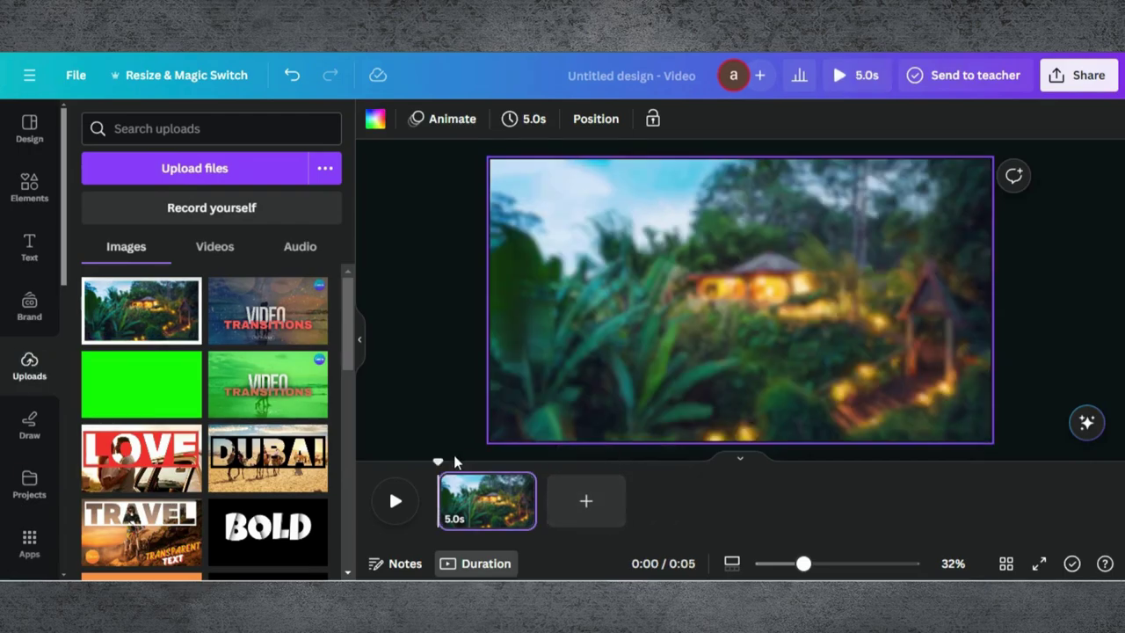
left_click(464, 492)
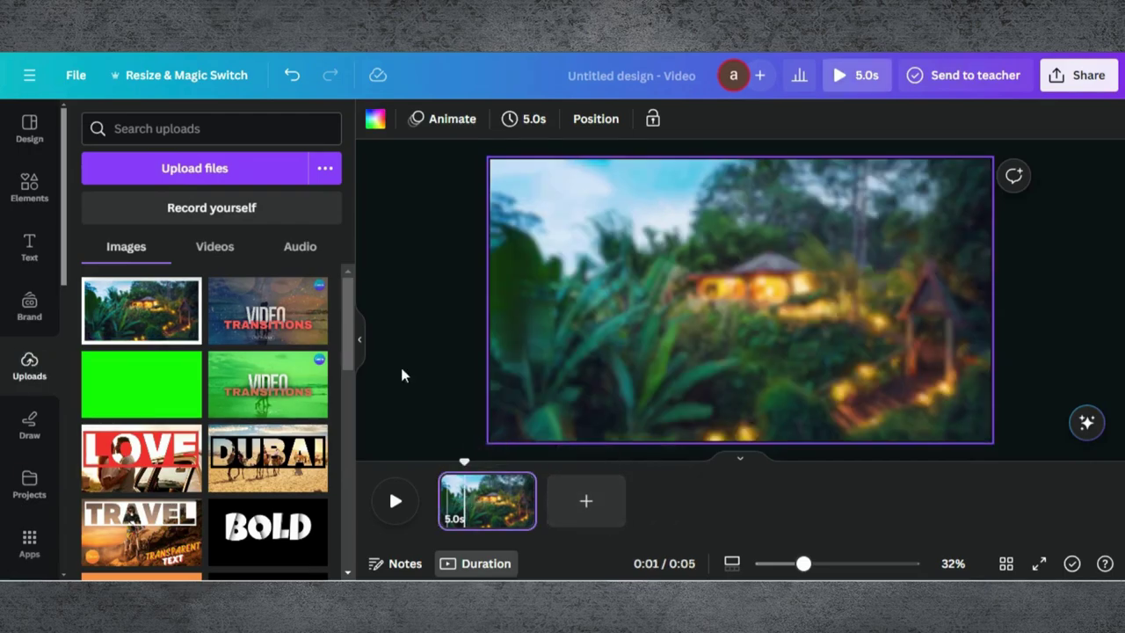
left_click(156, 320)
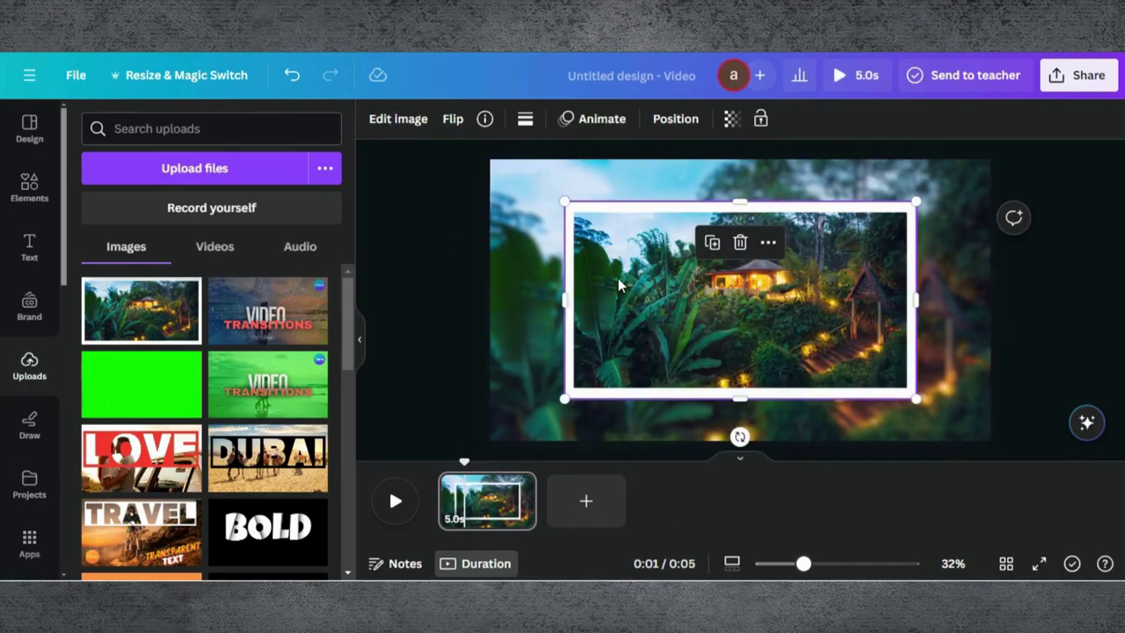
left_click_drag(618, 278, 570, 259)
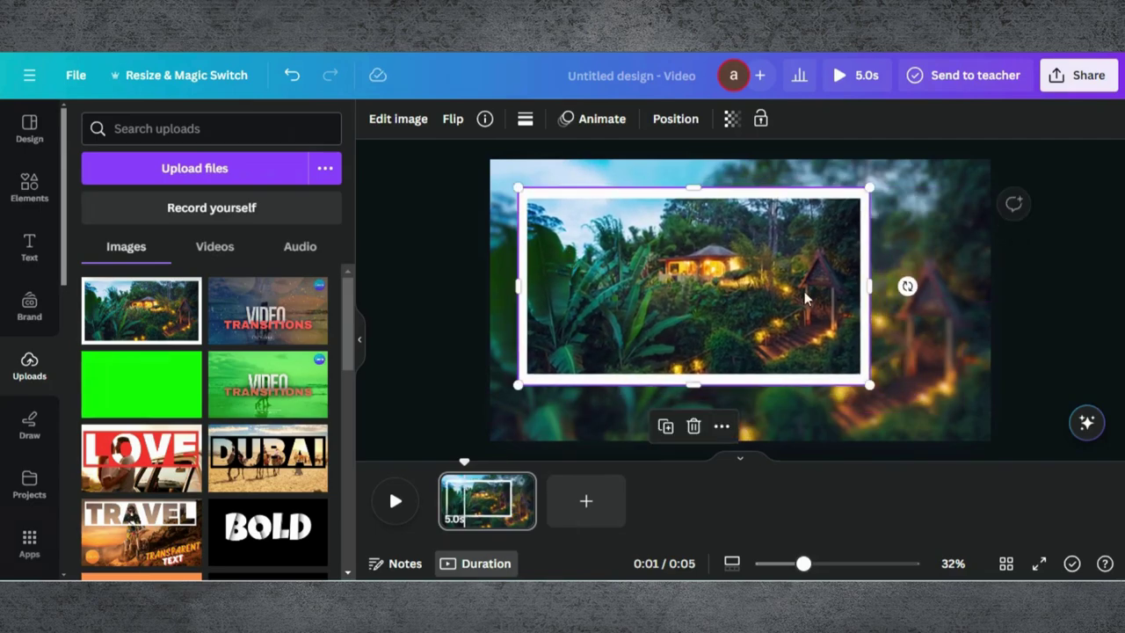
left_click_drag(866, 385, 992, 373)
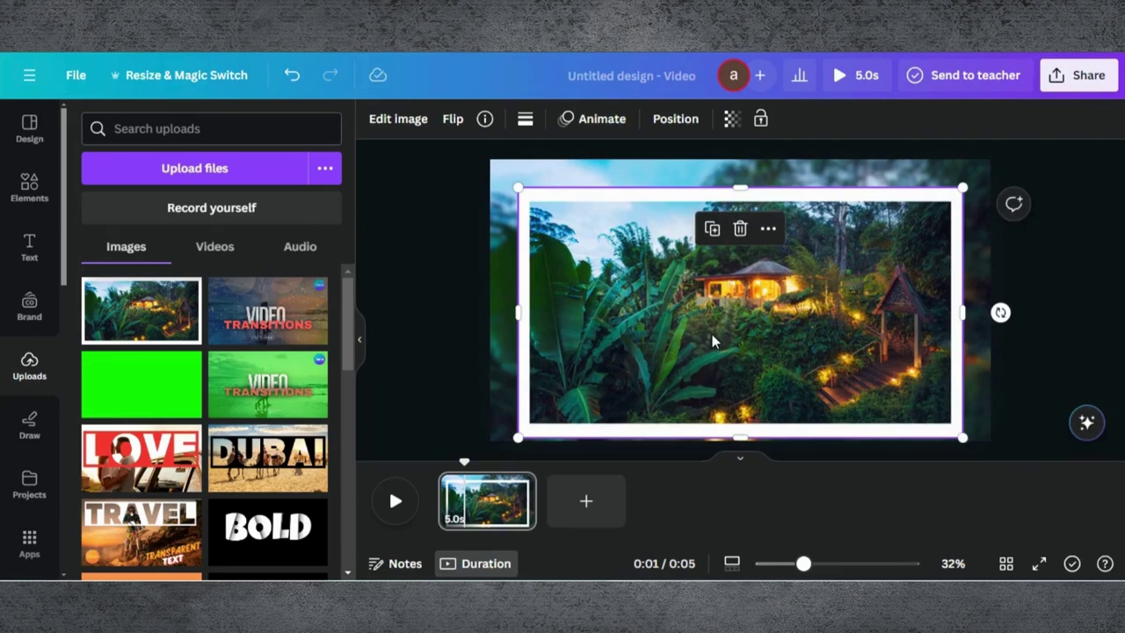
left_click_drag(712, 334, 713, 327)
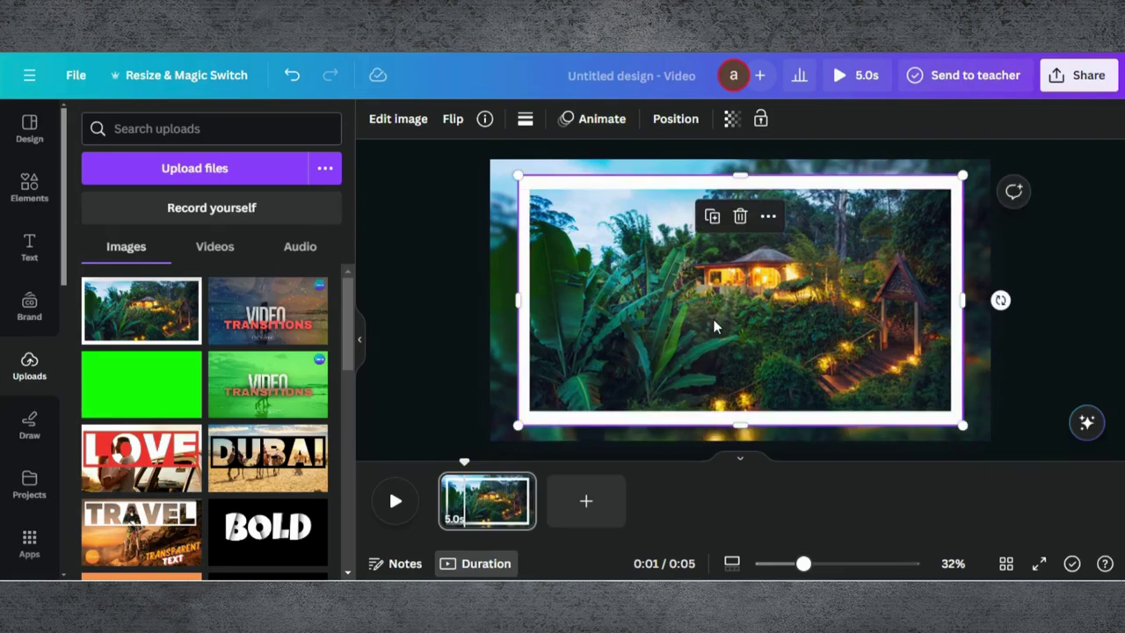
Step: Give the framed jungle photo a softened drop shadow at intensity 73
left_click(378, 119)
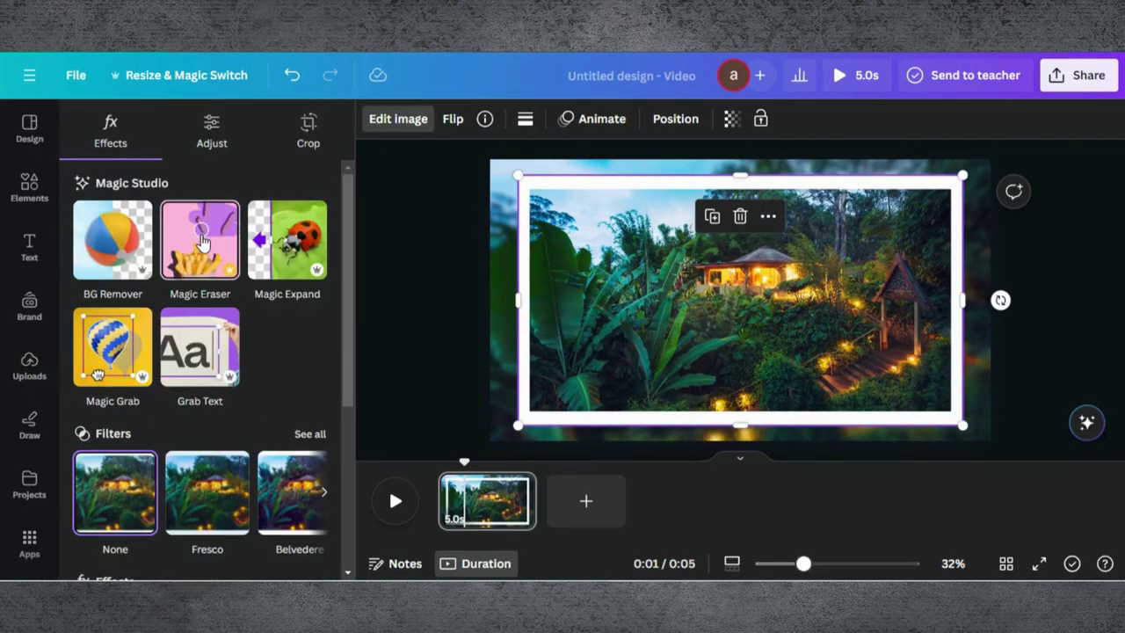
scroll(192, 407, "down", 2)
scroll(193, 407, "down", 1)
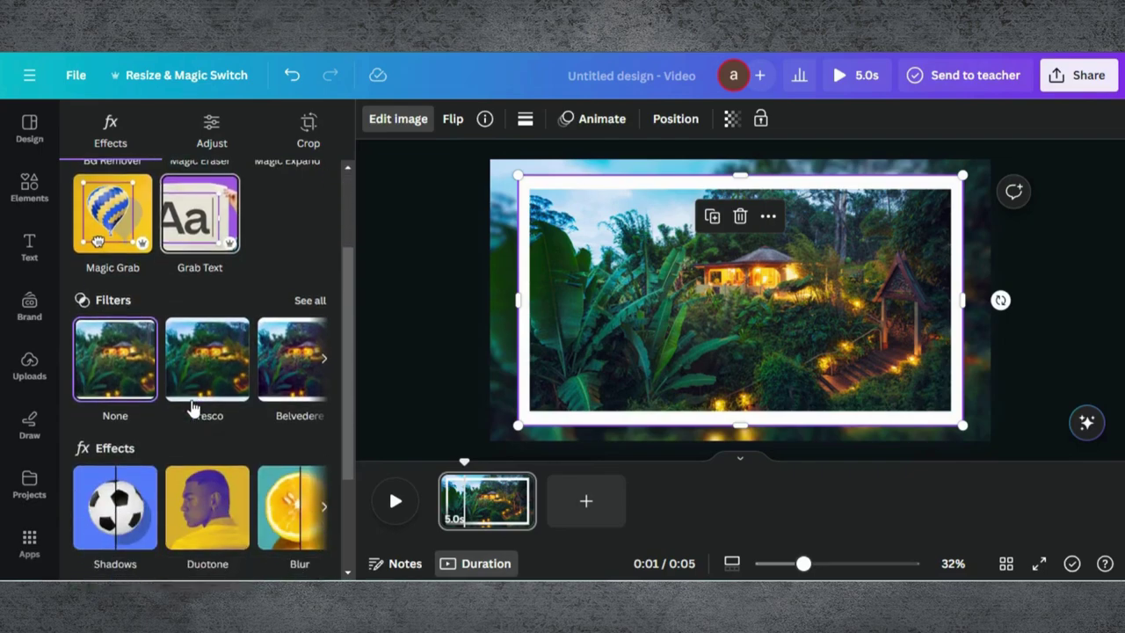
scroll(193, 407, "down", 3)
left_click(114, 358)
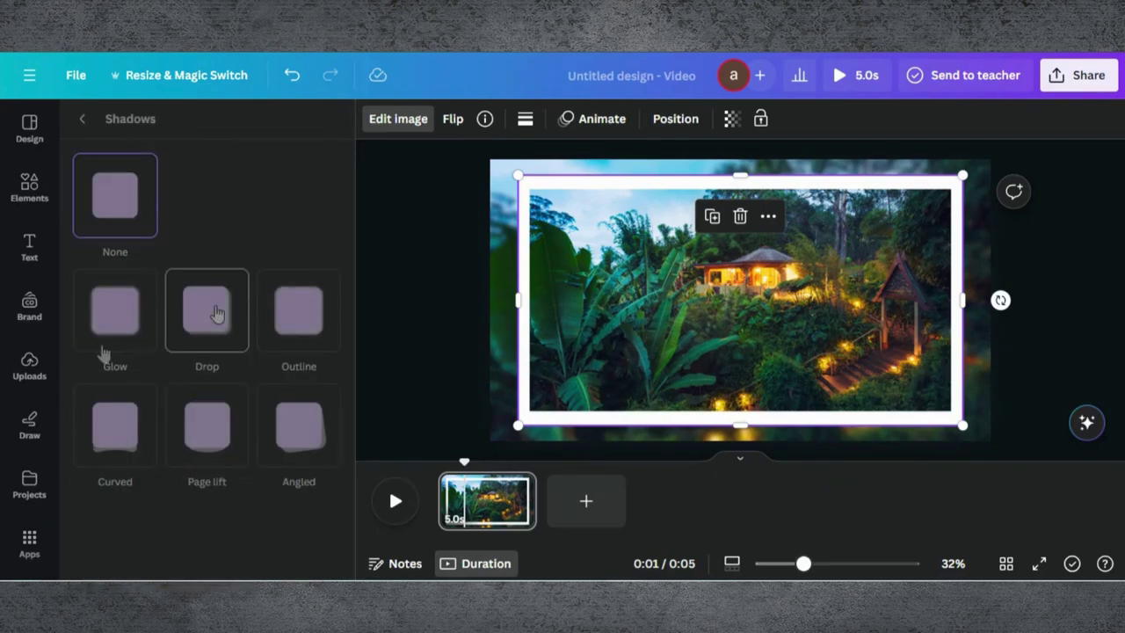
left_click(215, 312)
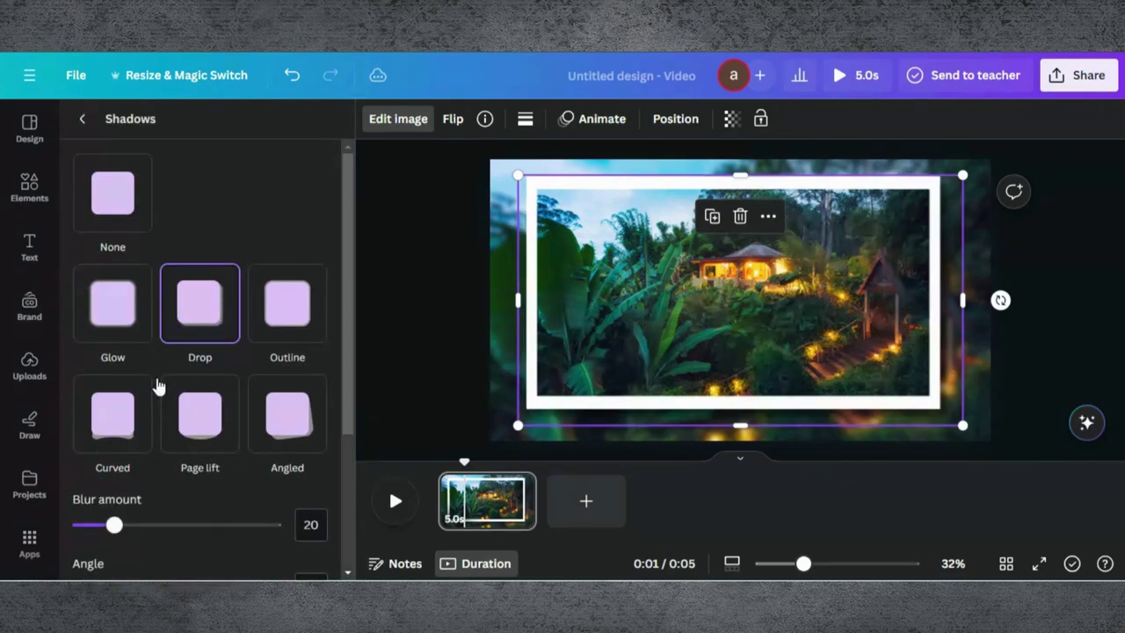
scroll(172, 492, "down", 3)
left_click_drag(114, 318, 122, 318)
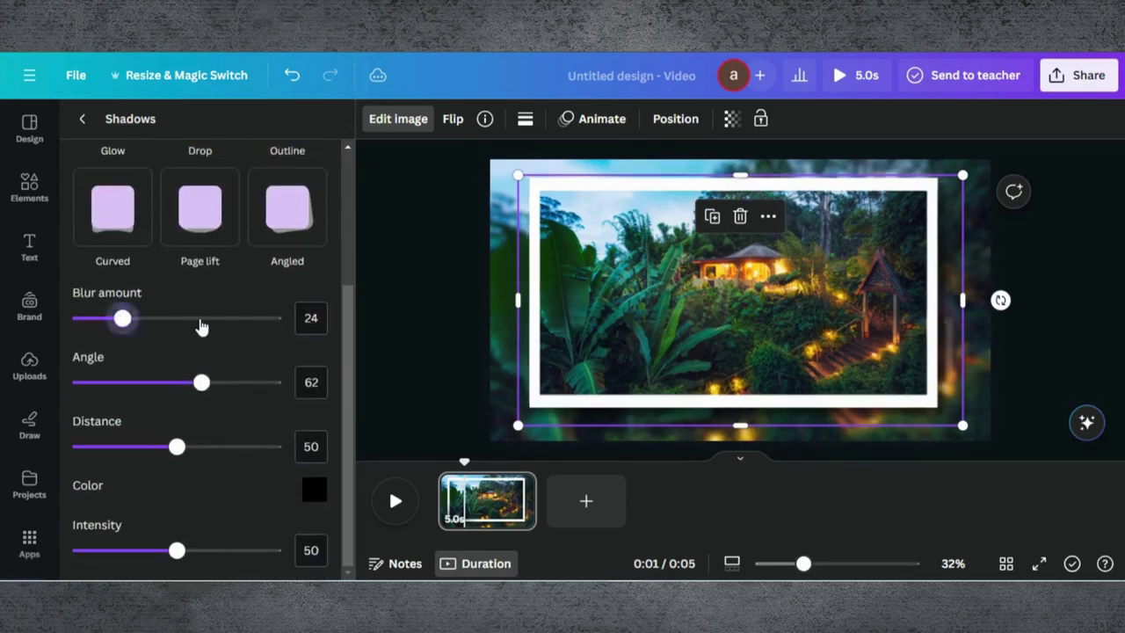
mouse_move(200, 323)
left_mouse_down()
mouse_move(219, 318)
mouse_move(201, 322)
left_mouse_up()
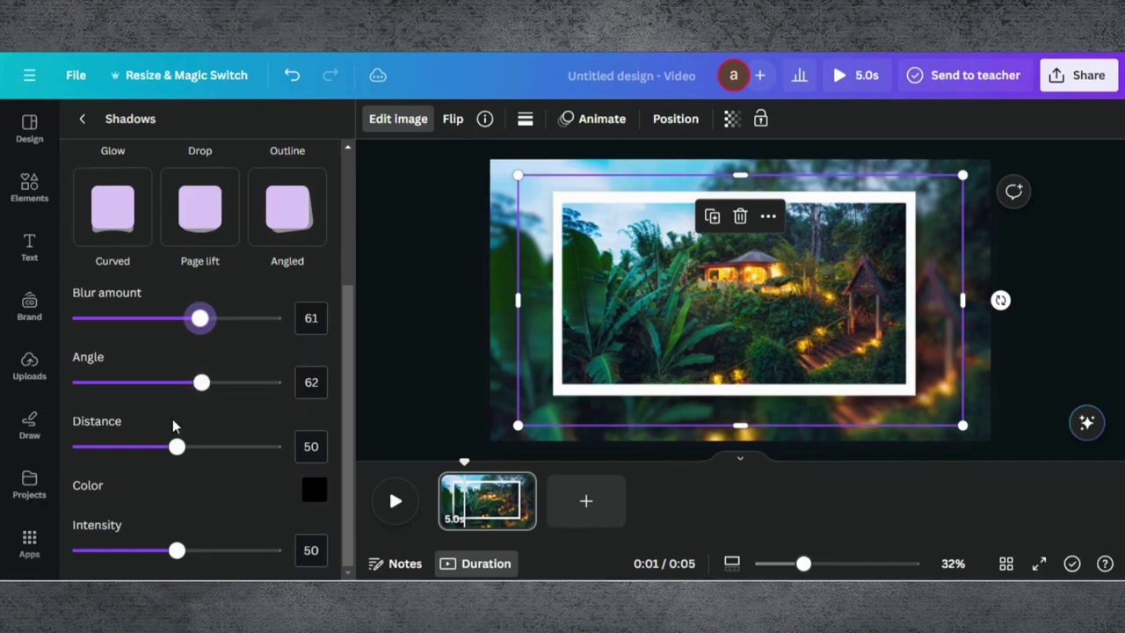
left_click_drag(177, 551, 270, 550)
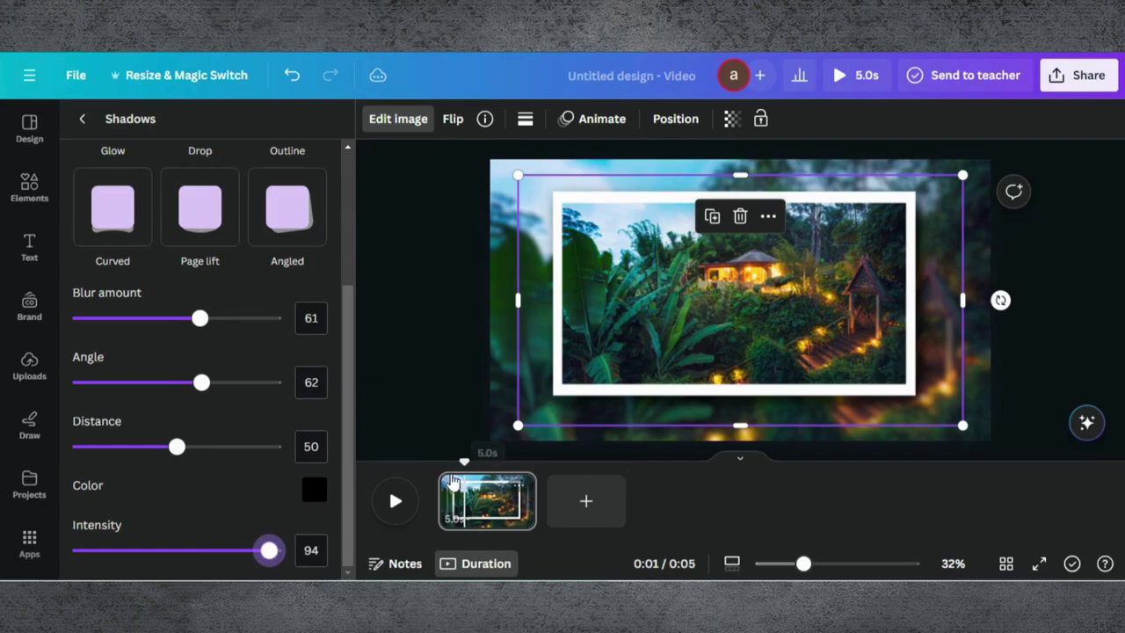
left_click_drag(269, 560, 225, 552)
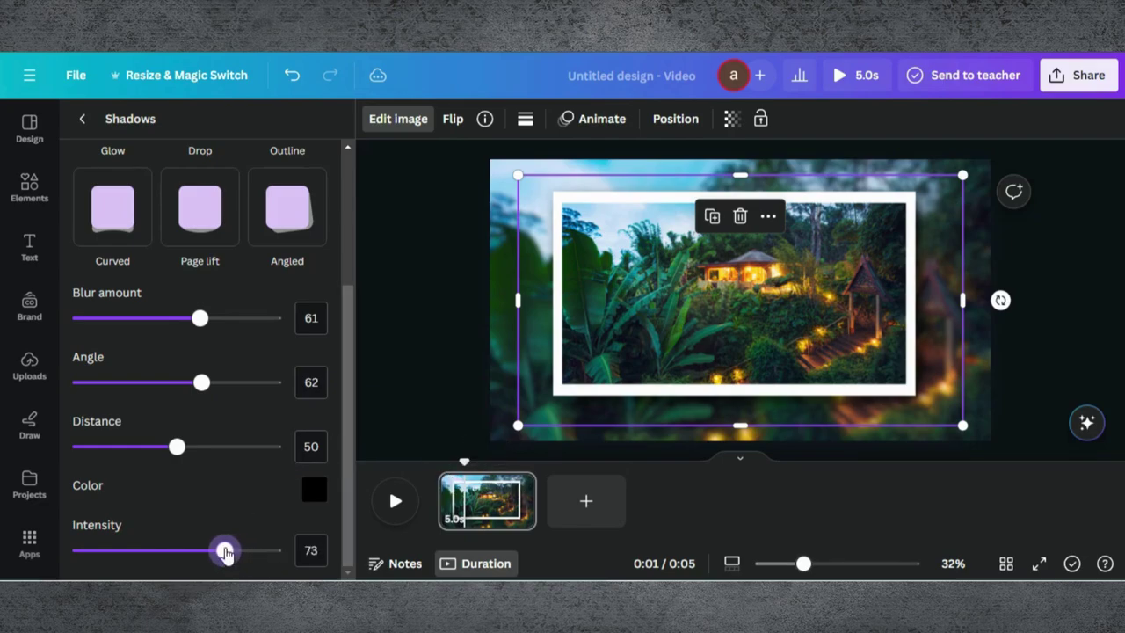
left_click(425, 314)
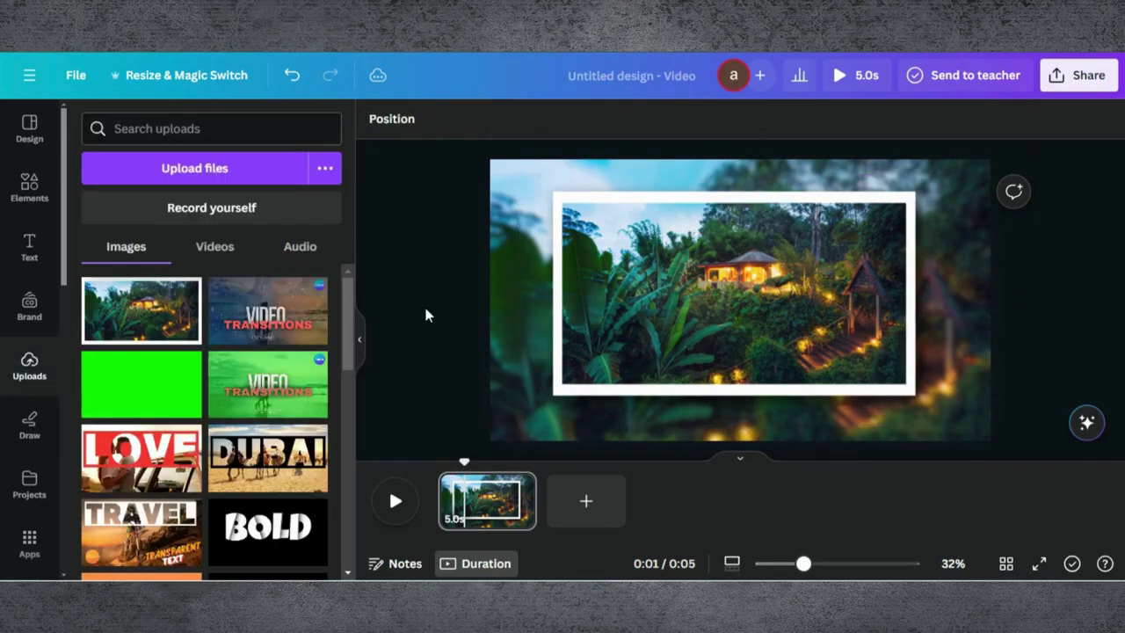
Step: Enlarge the framed photo slightly and centre it over the blurred background
left_click(691, 272)
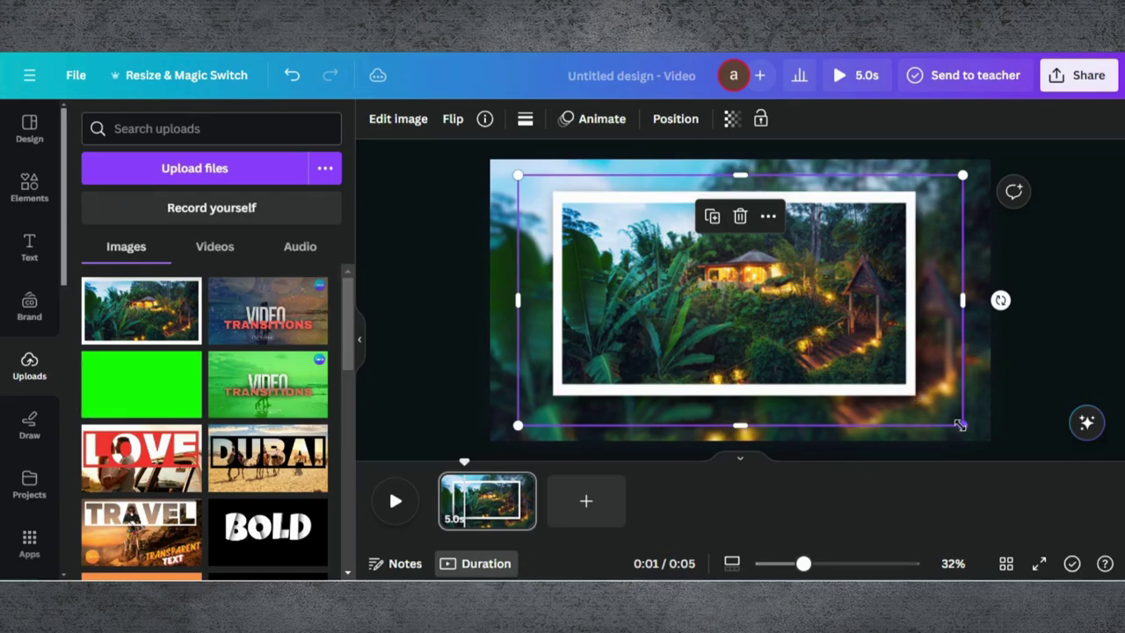
left_click_drag(960, 425, 982, 435)
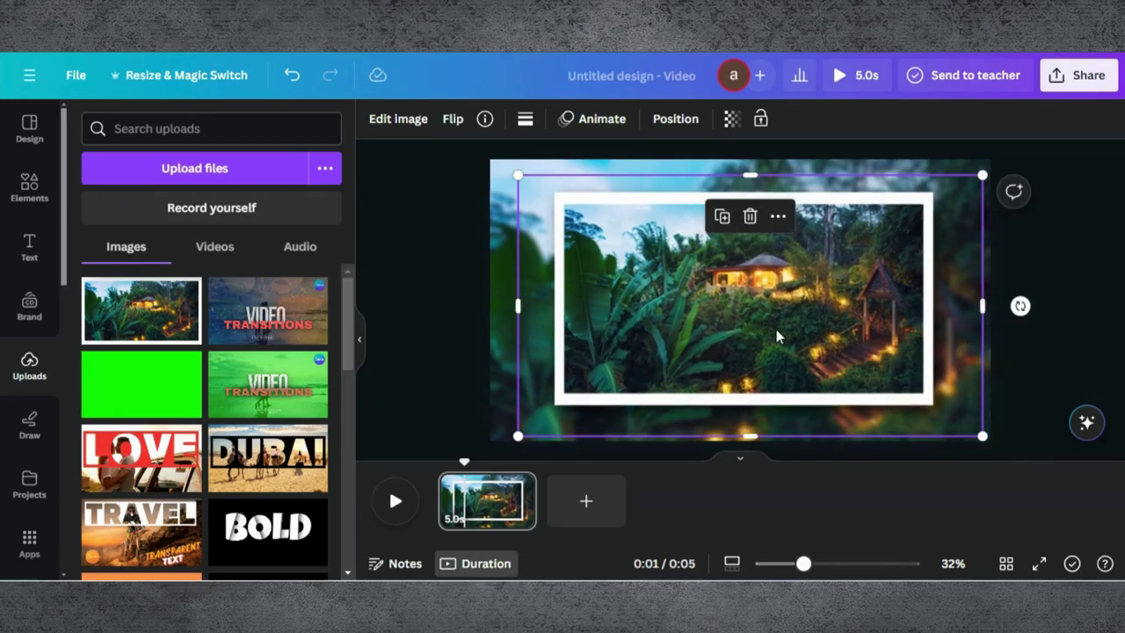
left_click_drag(777, 335, 770, 328)
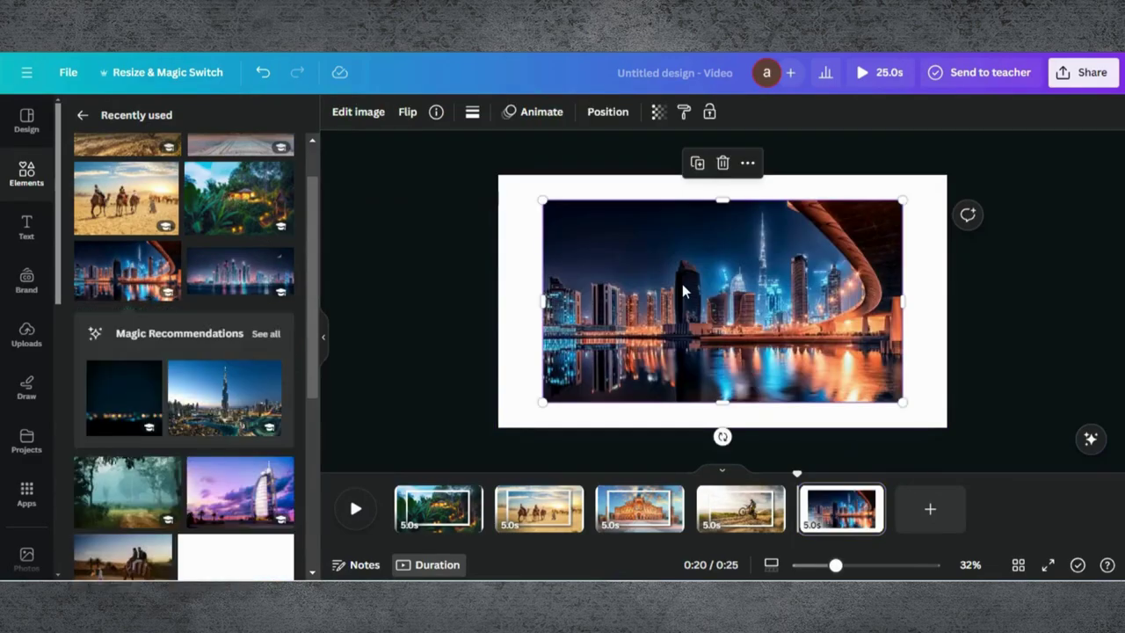
Step: Set the Dubai skyline photo as page 5's background with a whole-image blur of 34
right_click(620, 254)
left_click(673, 522)
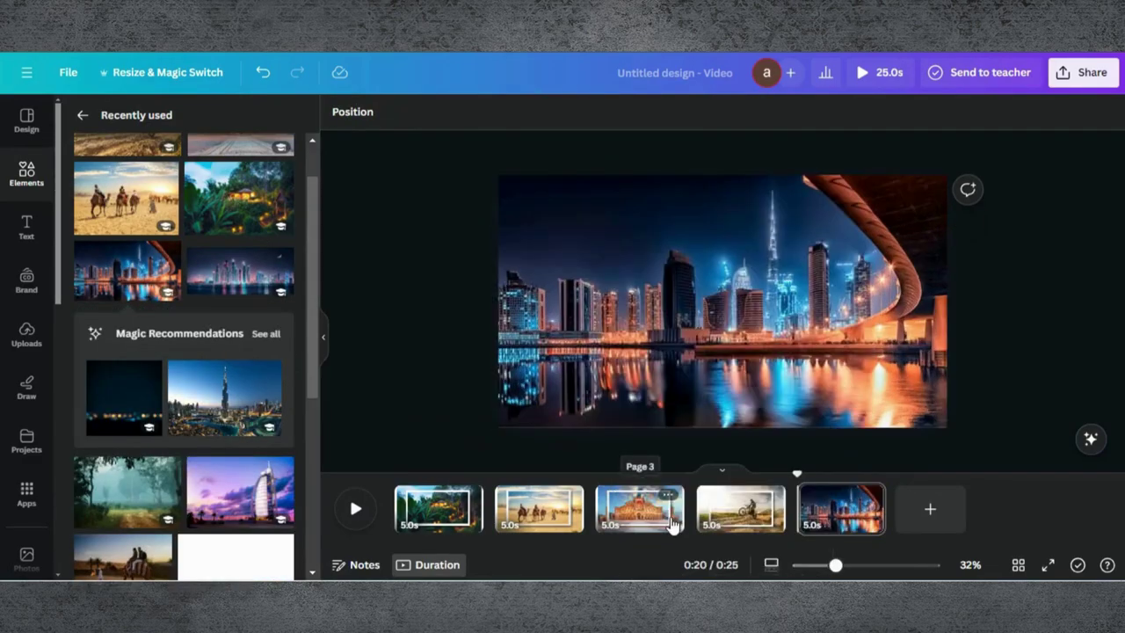
left_click(654, 230)
left_click(354, 115)
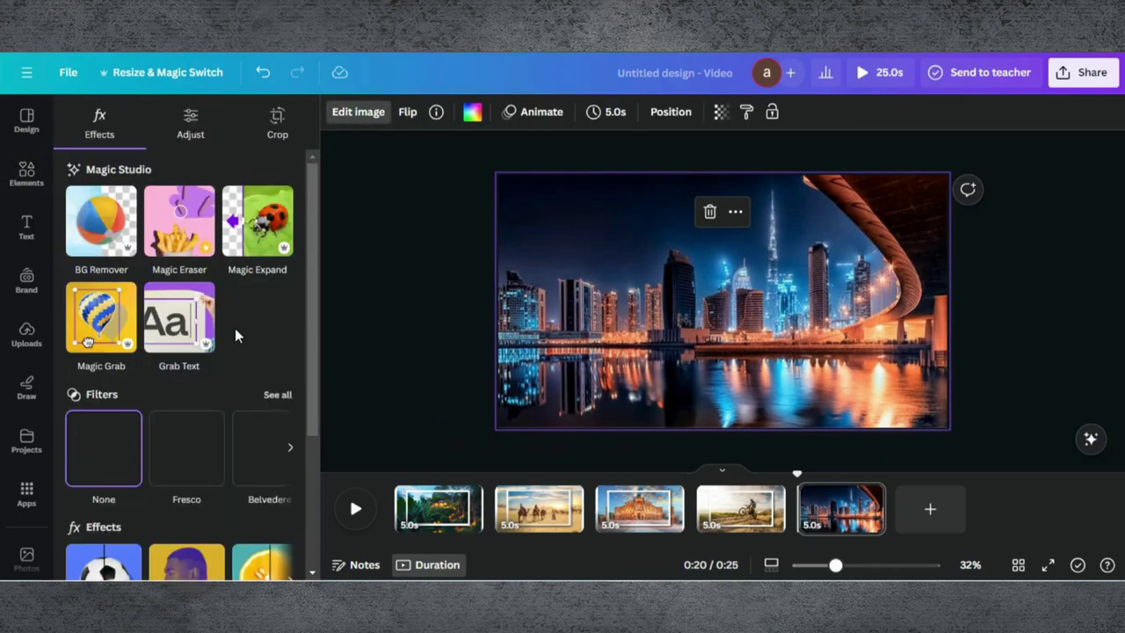
scroll(246, 325, "down", 3)
left_click(254, 418)
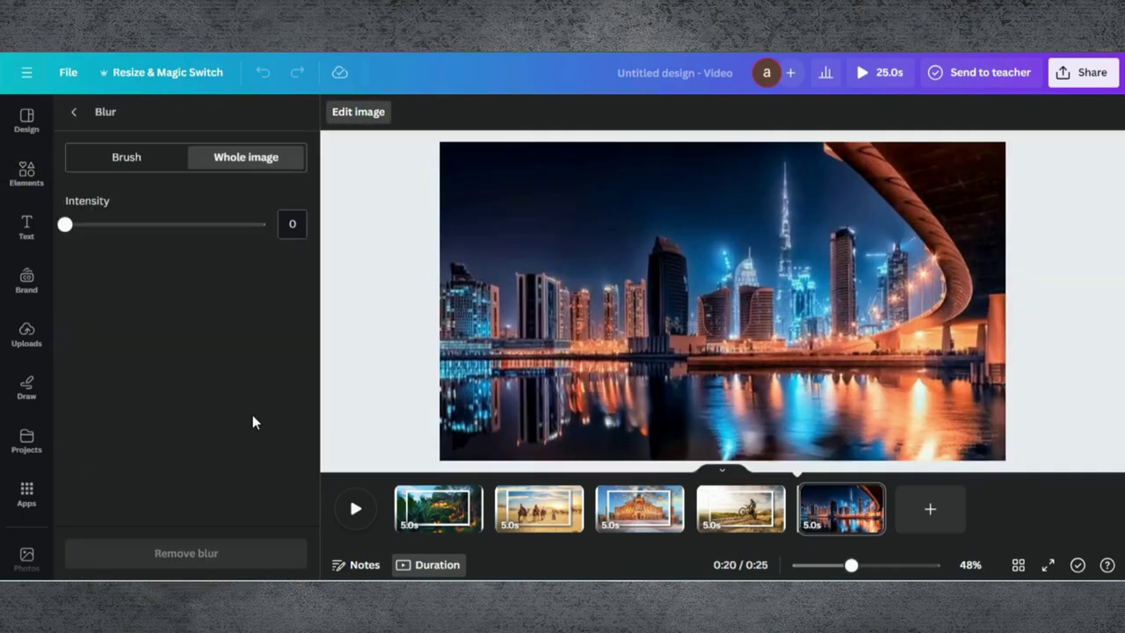
left_click_drag(100, 231, 132, 234)
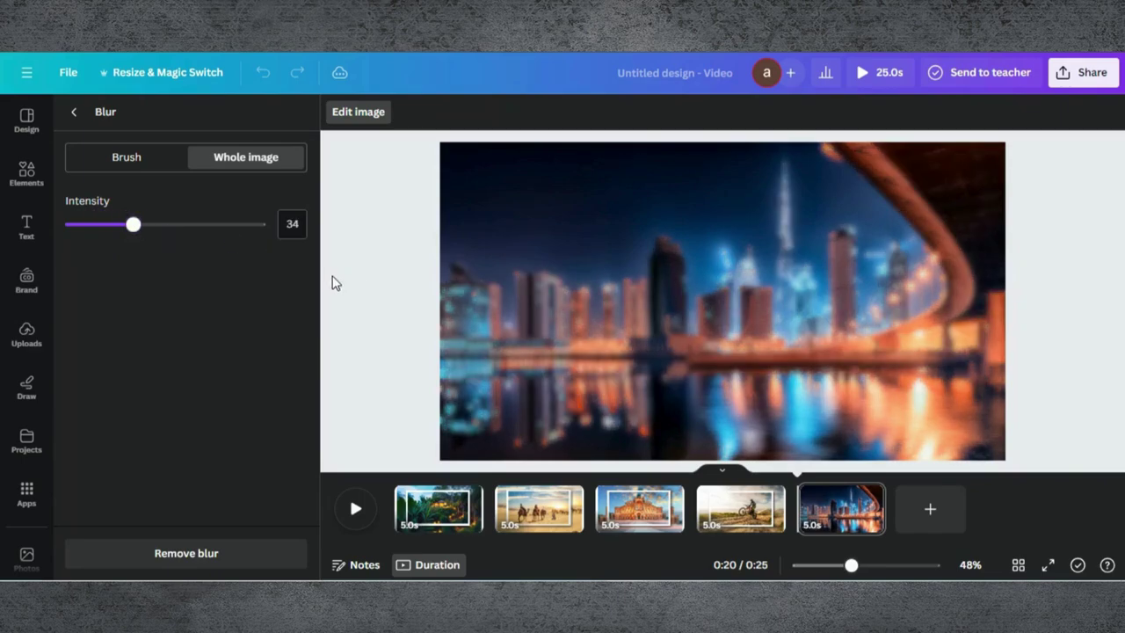
left_click(77, 113)
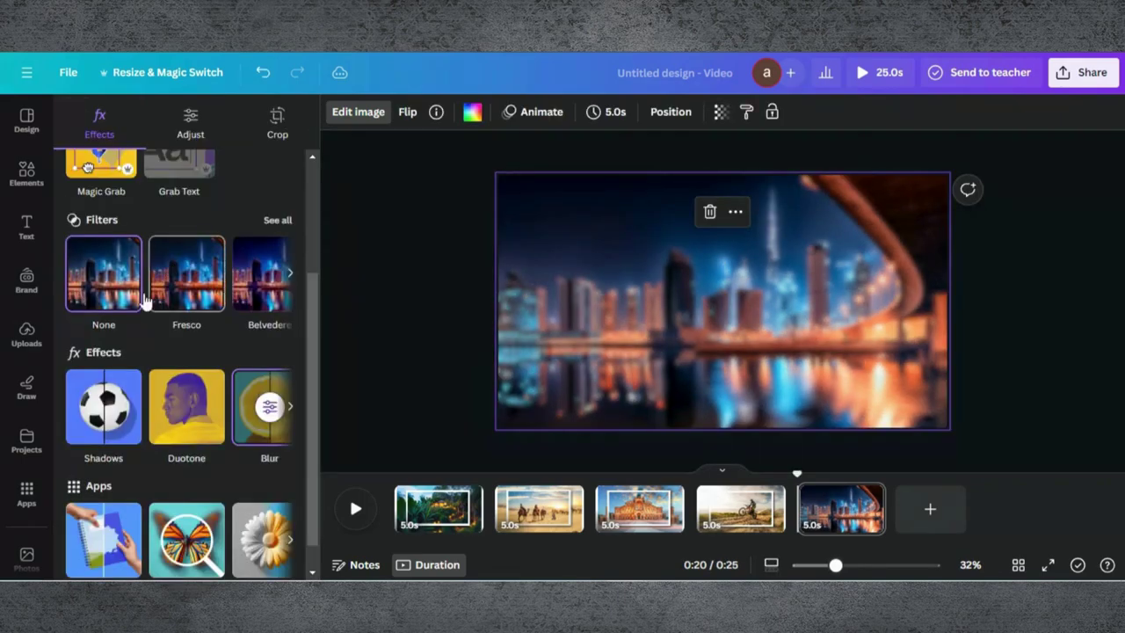
Step: Upload the white-bordered Dubai PNG from recent downloads and add it to the page
left_click(26, 334)
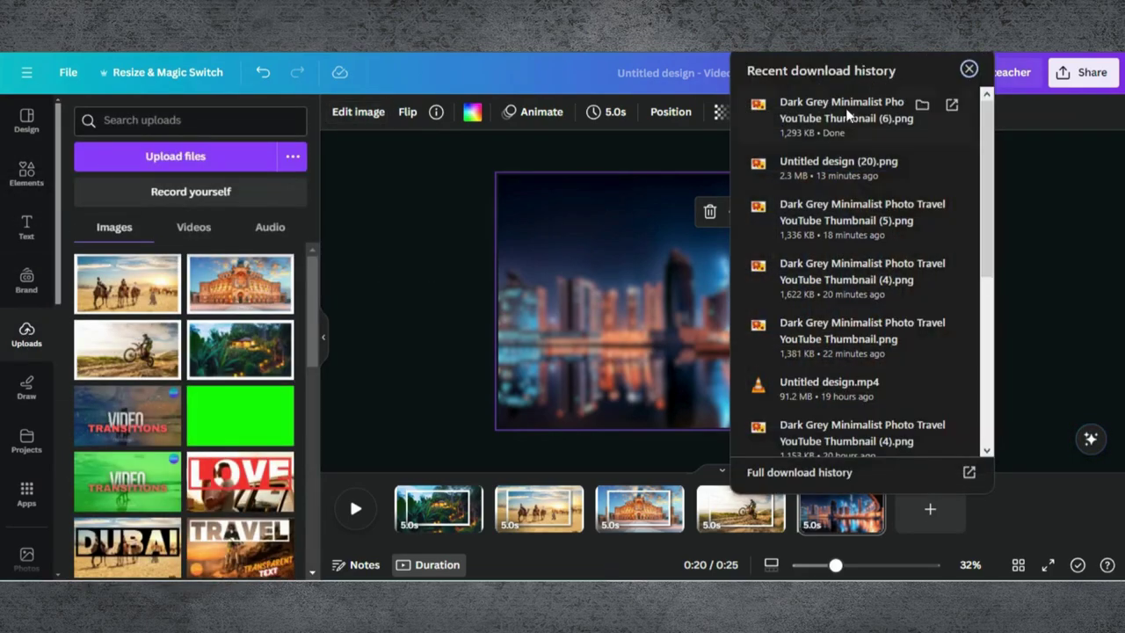
left_click_drag(849, 110, 259, 295)
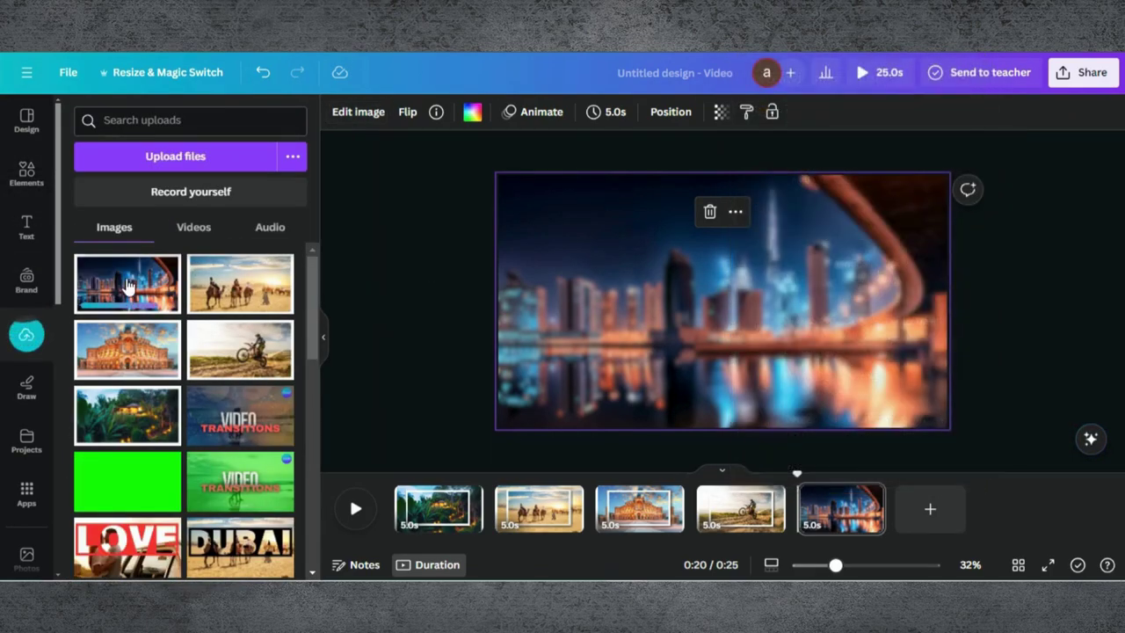
left_click(128, 286)
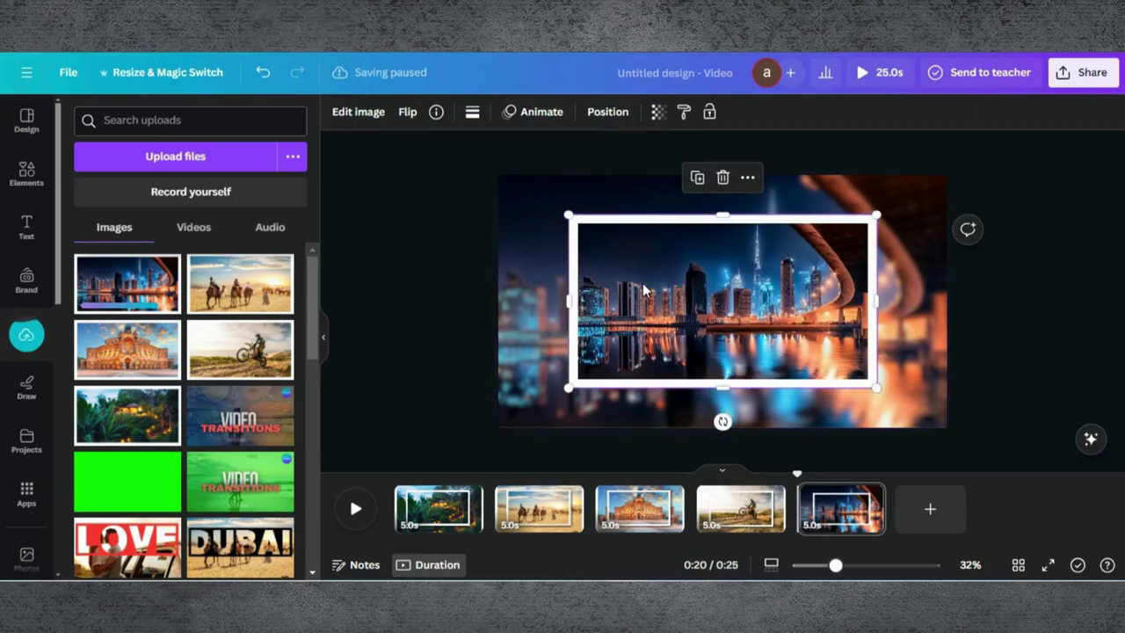
Step: Give the framed Dubai photo a drop shadow with blur 39 and intensity 60, then enlarge it
left_click(342, 115)
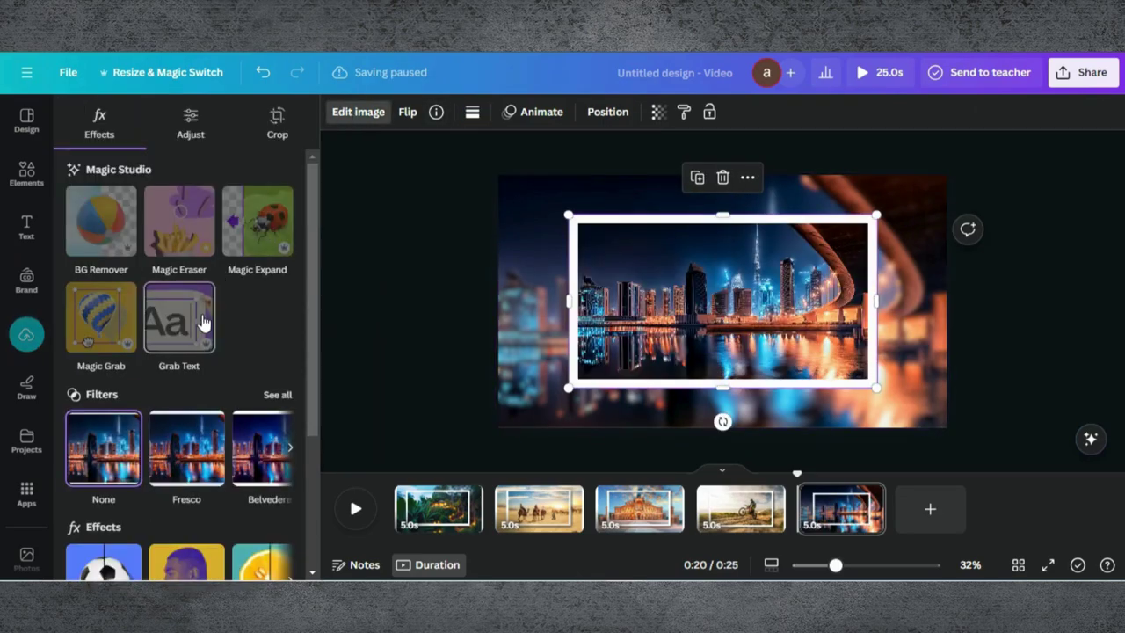
scroll(202, 321, "down", 3)
left_click(109, 426)
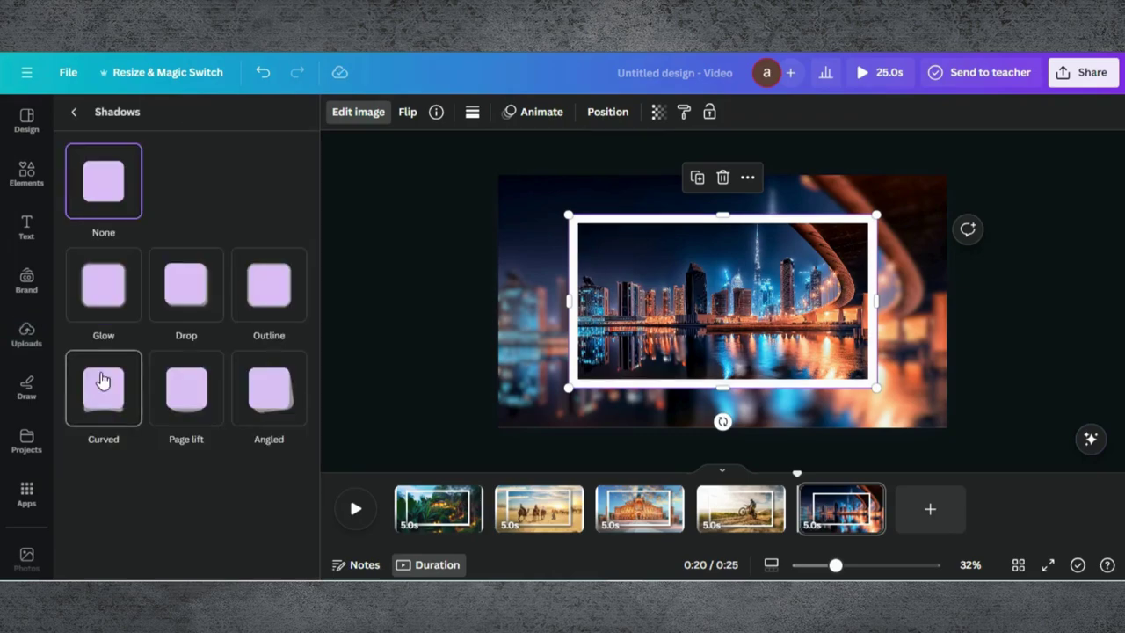
left_click(272, 289)
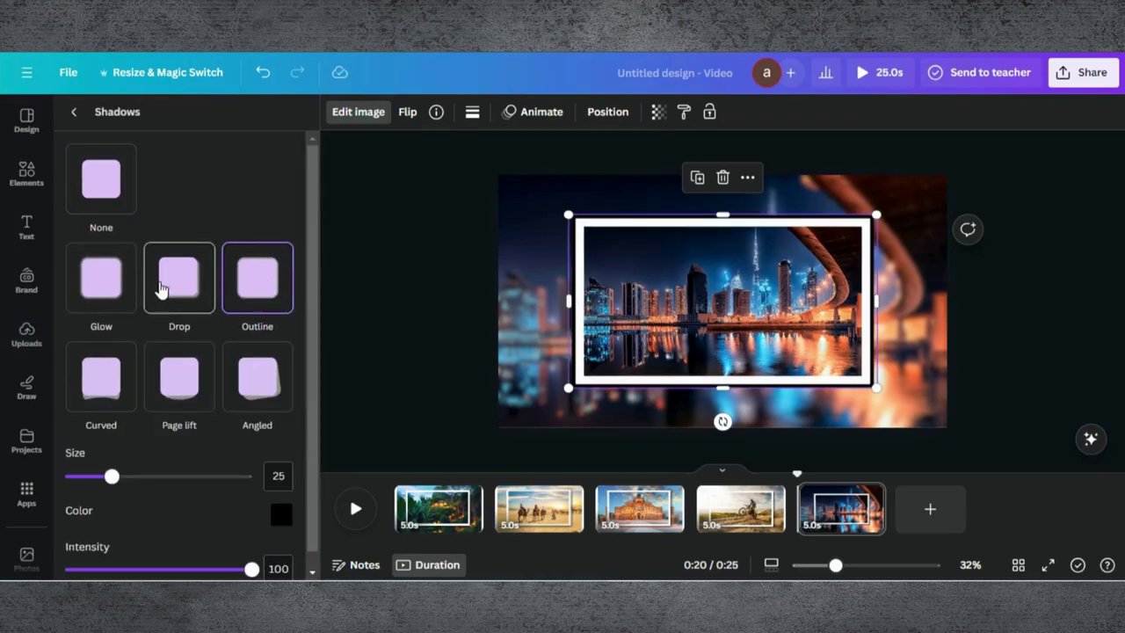
left_click(172, 287)
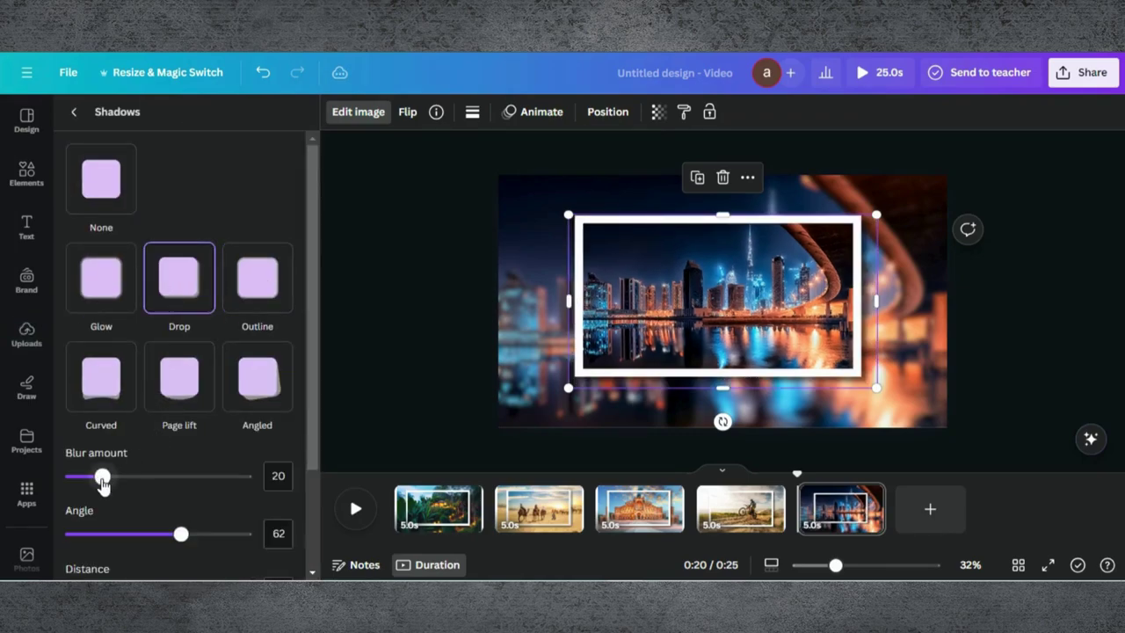
left_click_drag(103, 476, 138, 477)
scroll(181, 427, "down", 2)
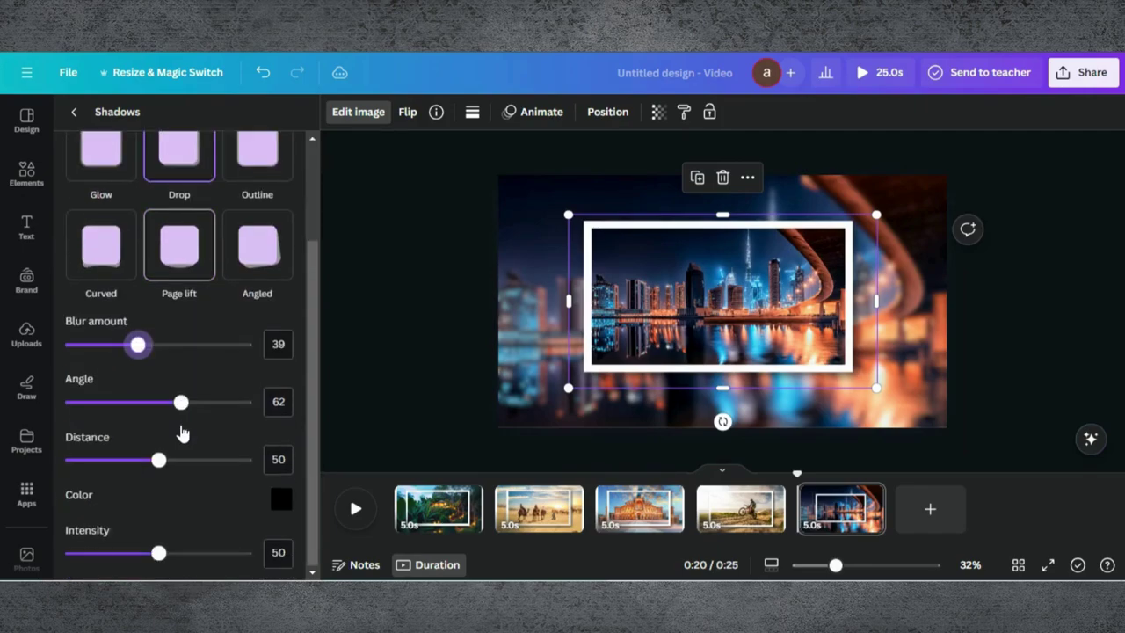
left_click_drag(158, 553, 177, 553)
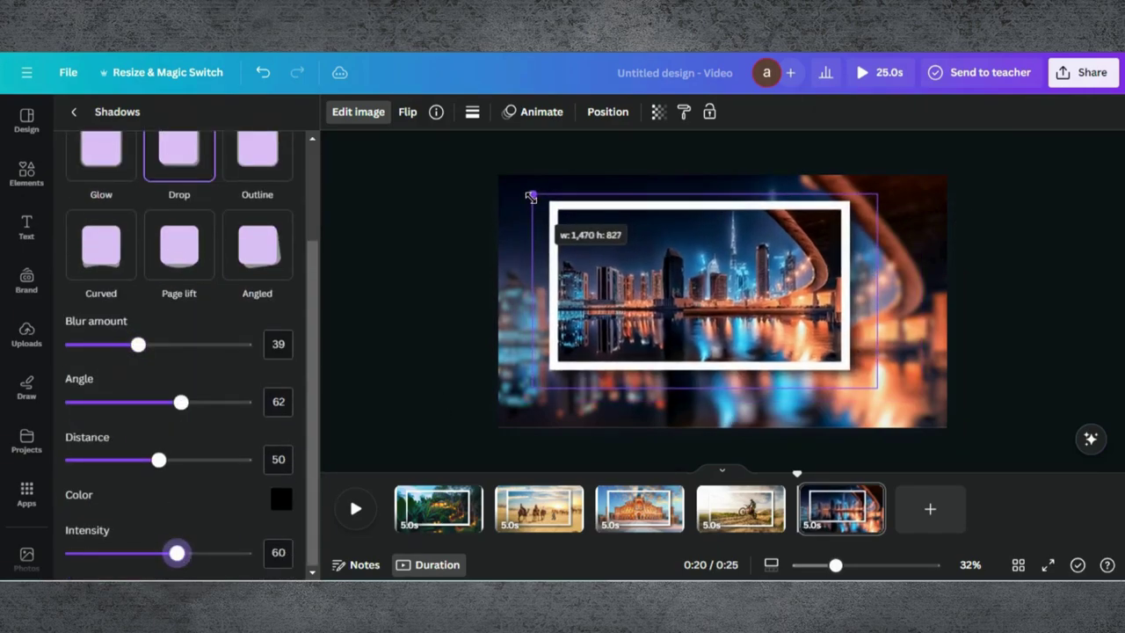
left_click_drag(533, 197, 524, 188)
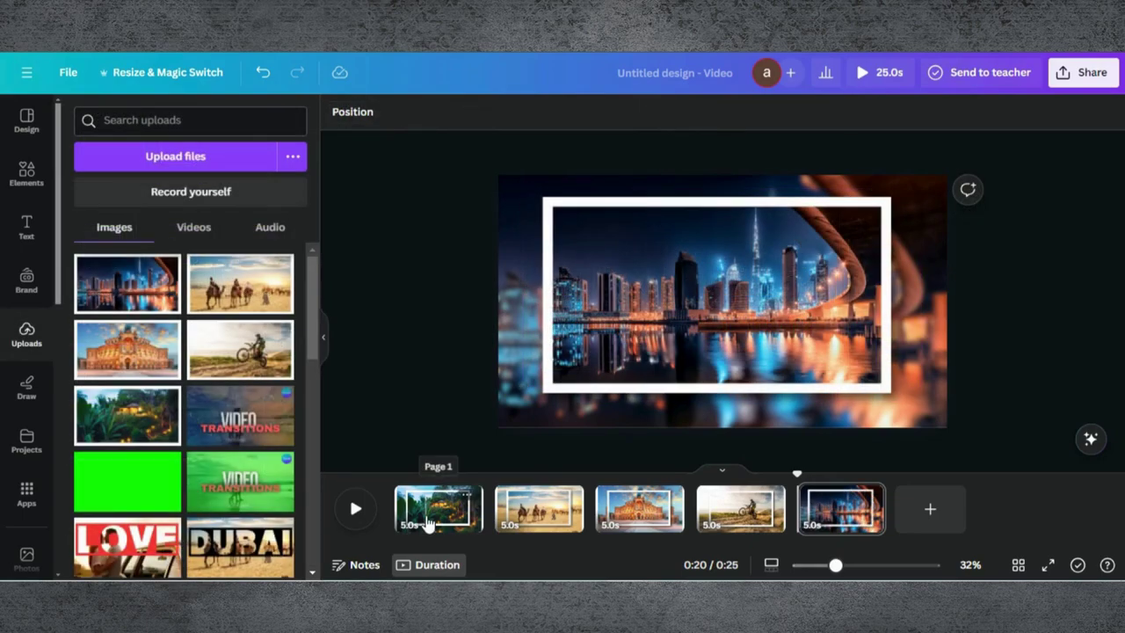
Step: Apply a slowed-down Pop animation, on enter only, to the framed jungle photo on page 1
left_click(427, 523)
left_click(663, 305)
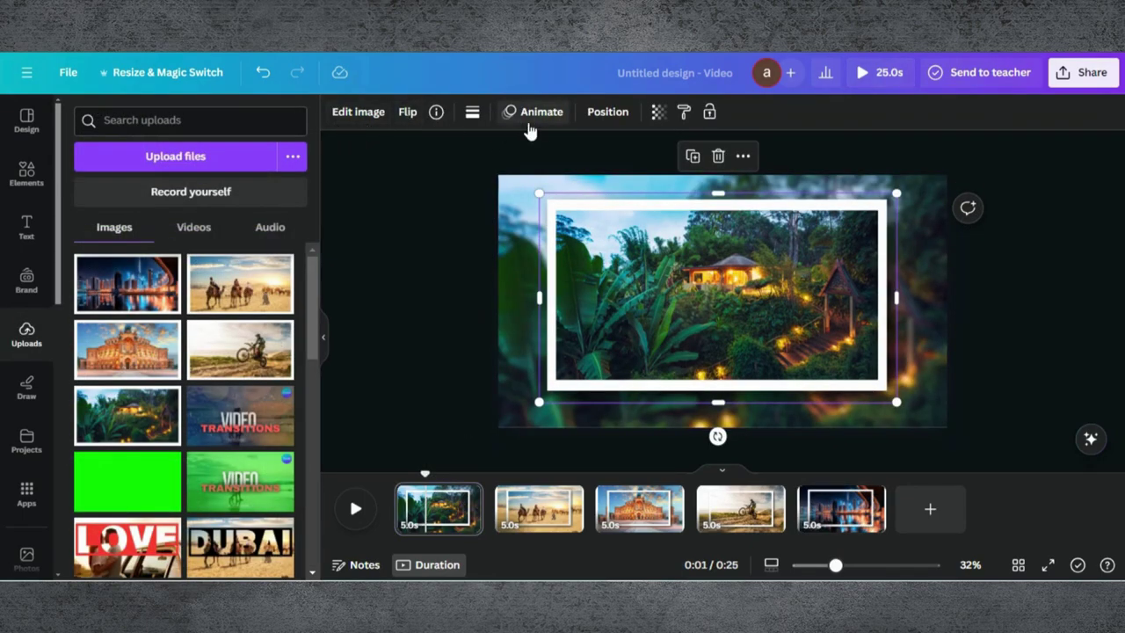
left_click(529, 117)
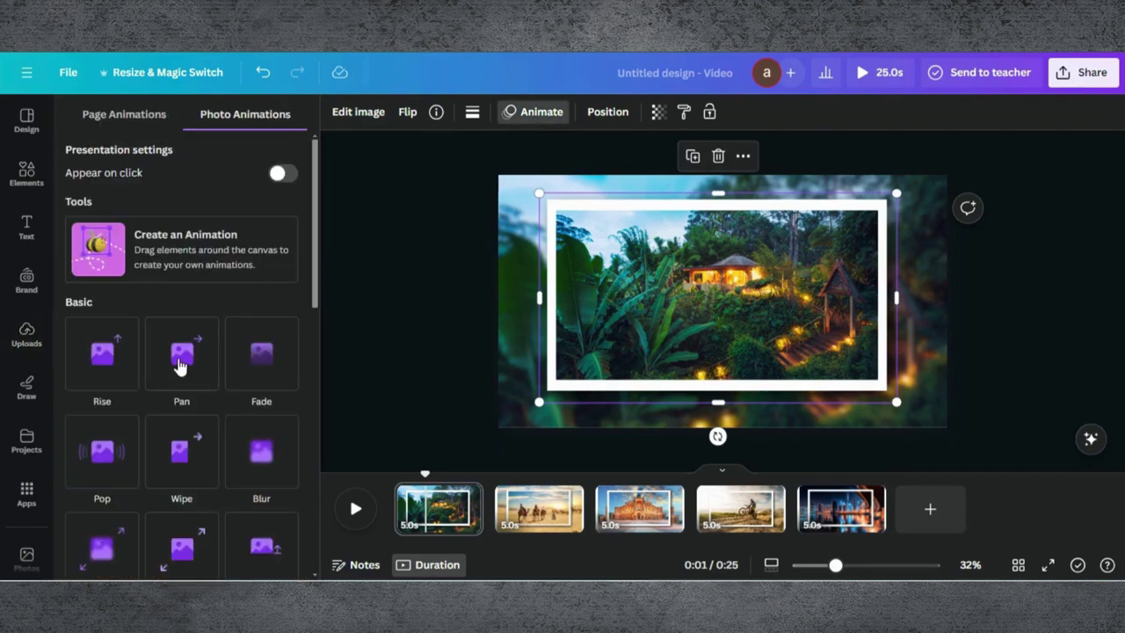
scroll(181, 366, "down", 2)
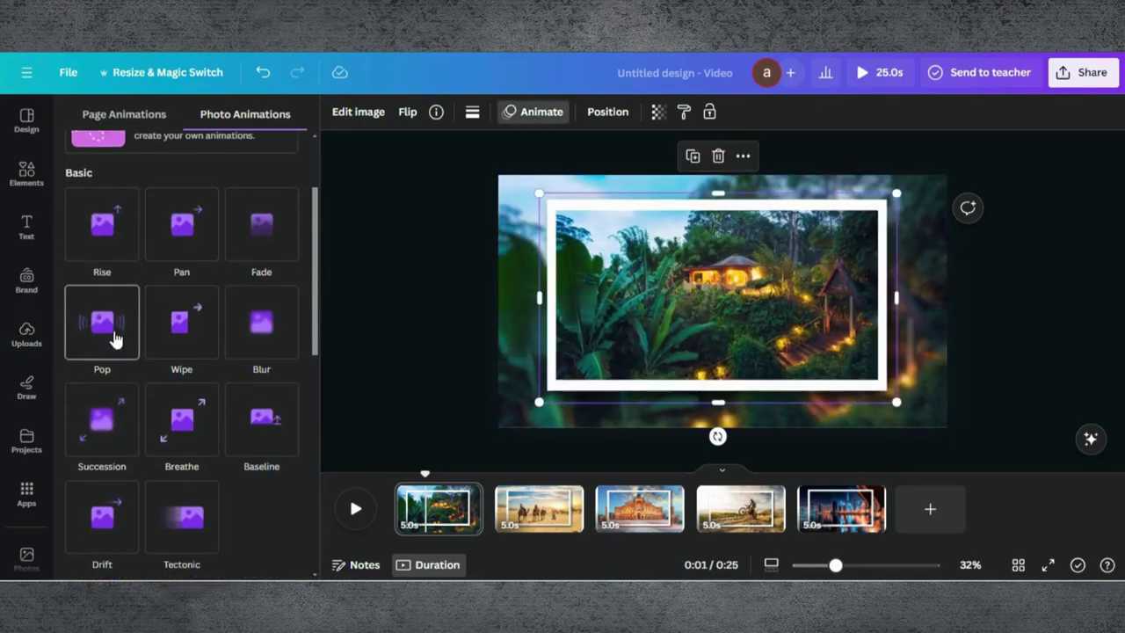
left_click(114, 338)
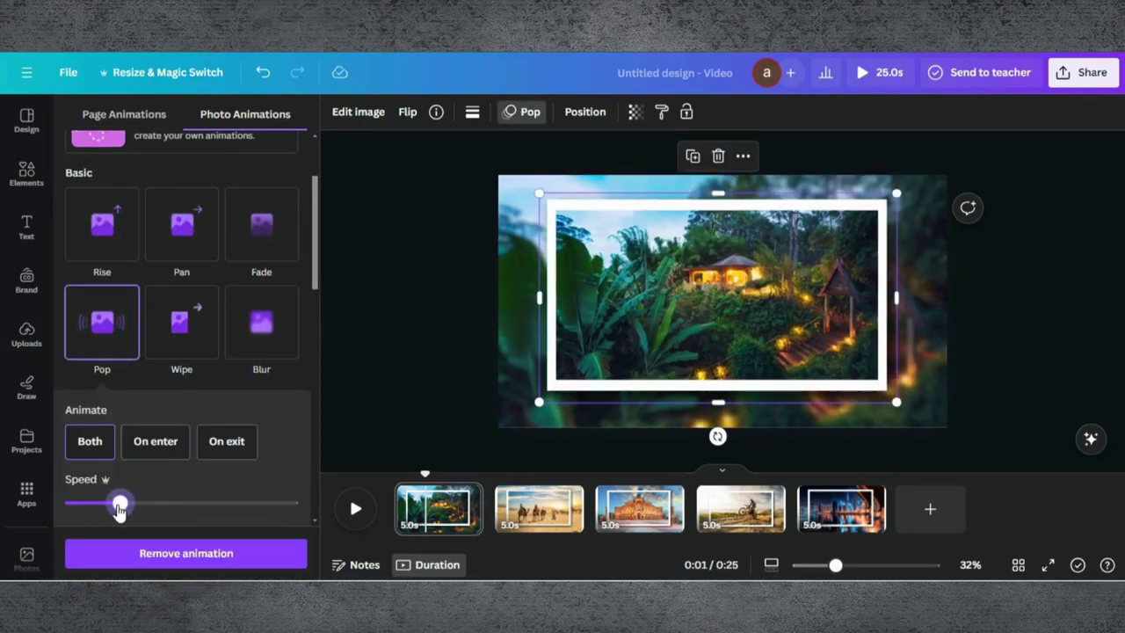
left_click_drag(120, 509, 91, 506)
left_click(160, 453)
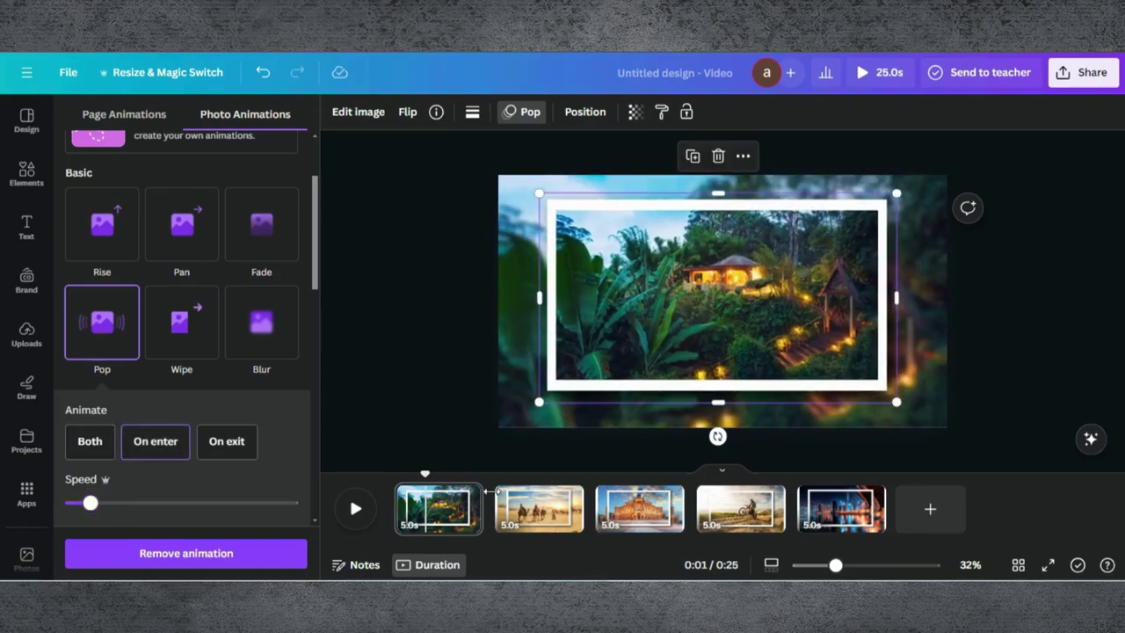
Step: Give the camel desert page a slow Rise page animation that plays on enter
left_click(532, 509)
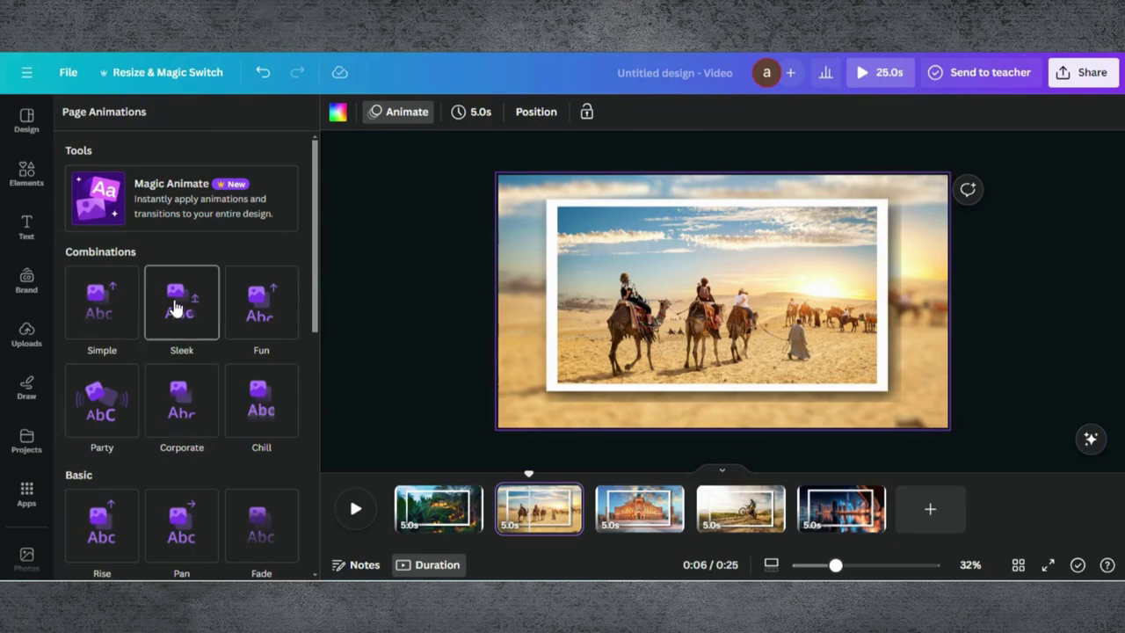
scroll(176, 308, "down", 3)
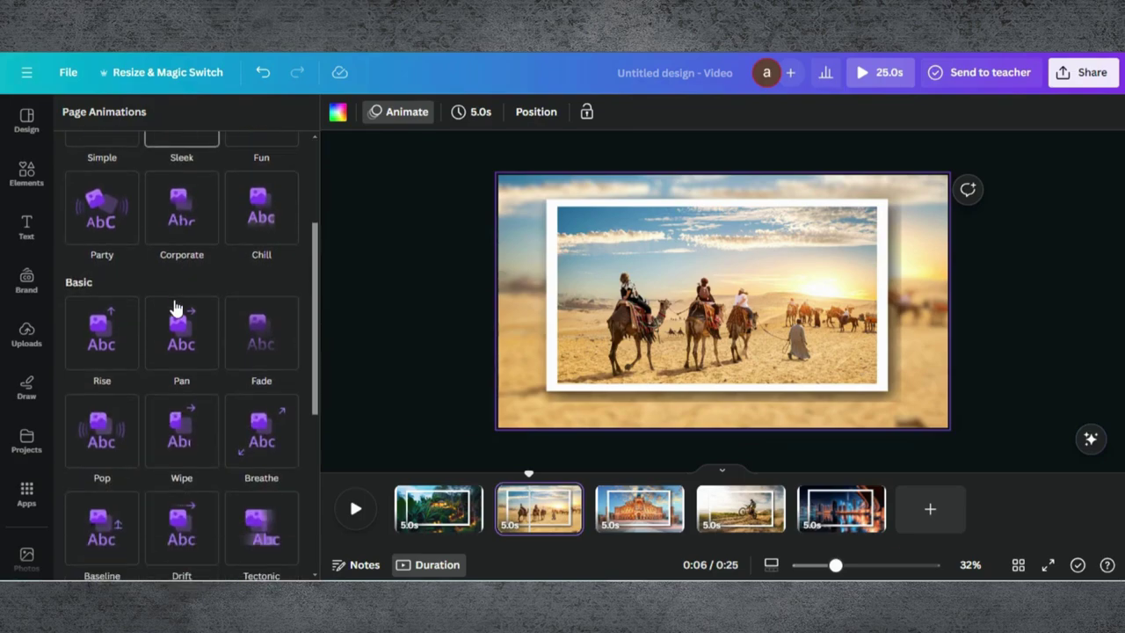
left_click(106, 324)
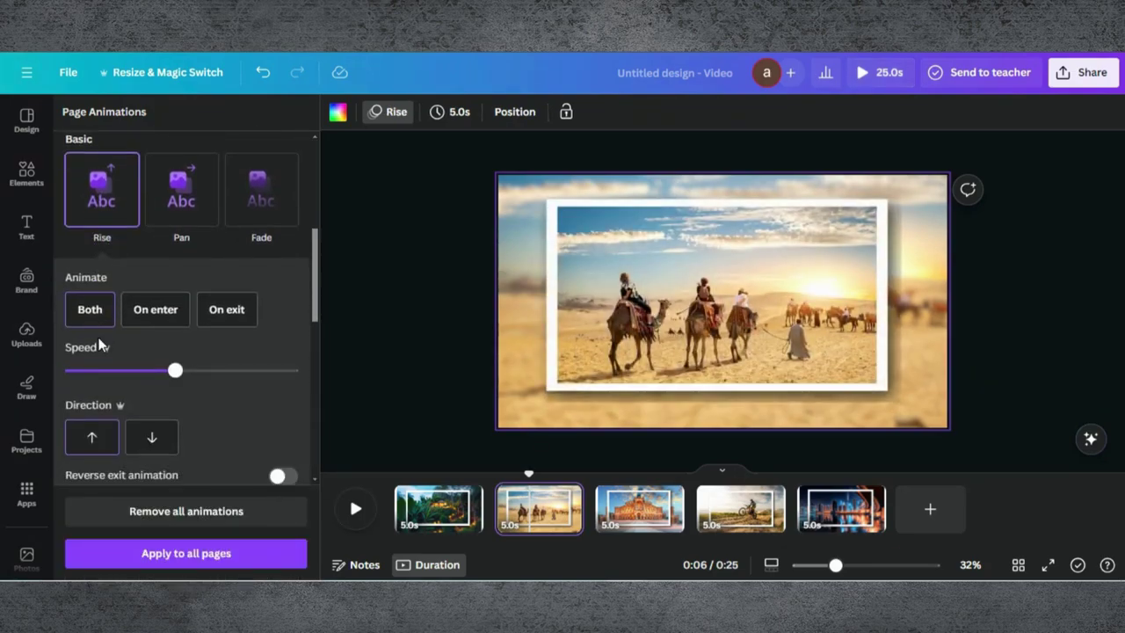
left_click(163, 319)
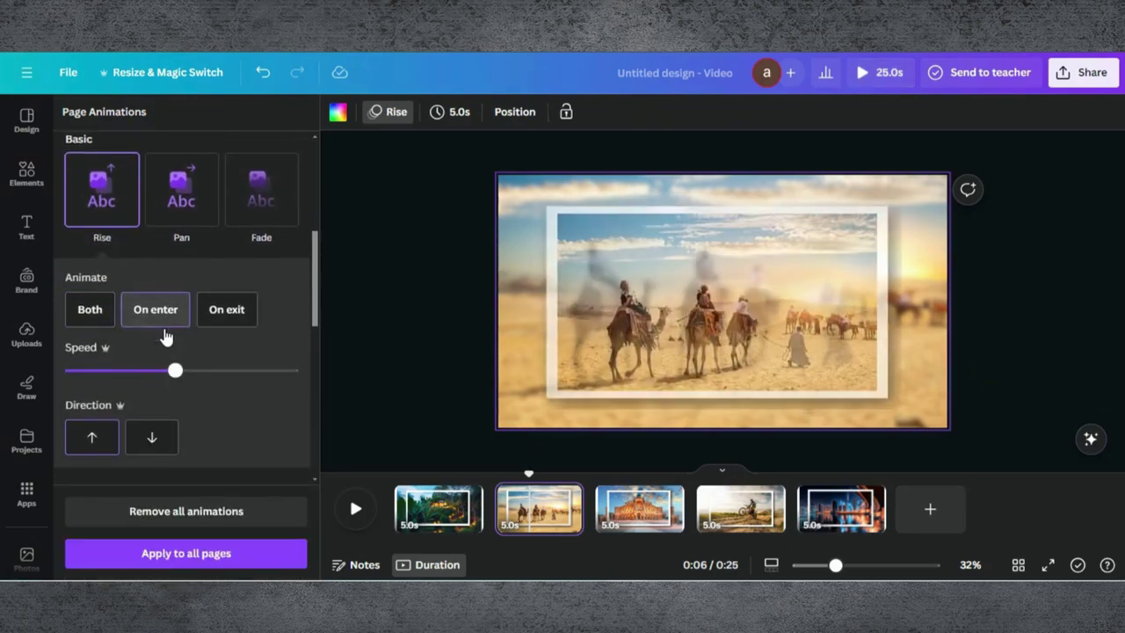
left_click_drag(175, 371, 107, 371)
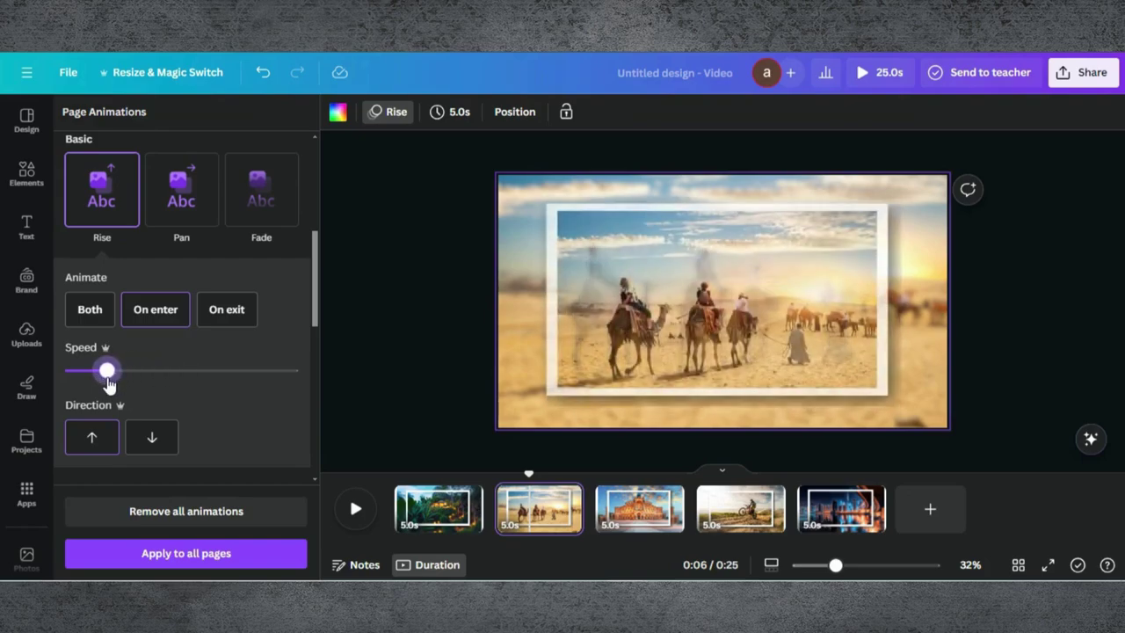
Step: Give the palace page a slow, upward Baseline animation that plays on enter
left_click(628, 508)
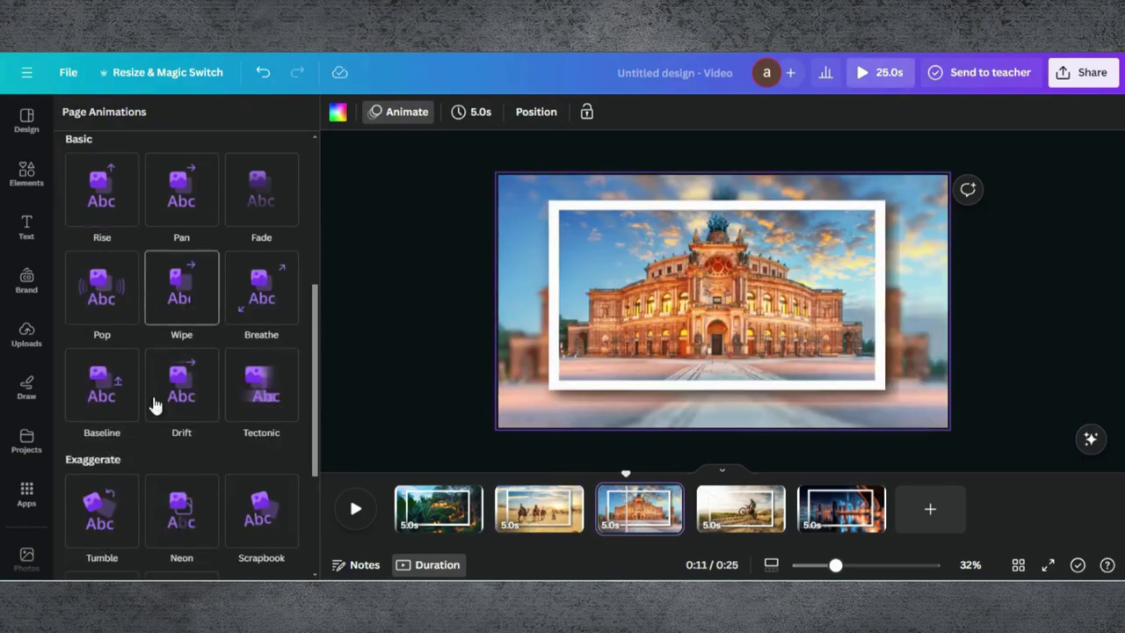
scroll(152, 430, "down", 3)
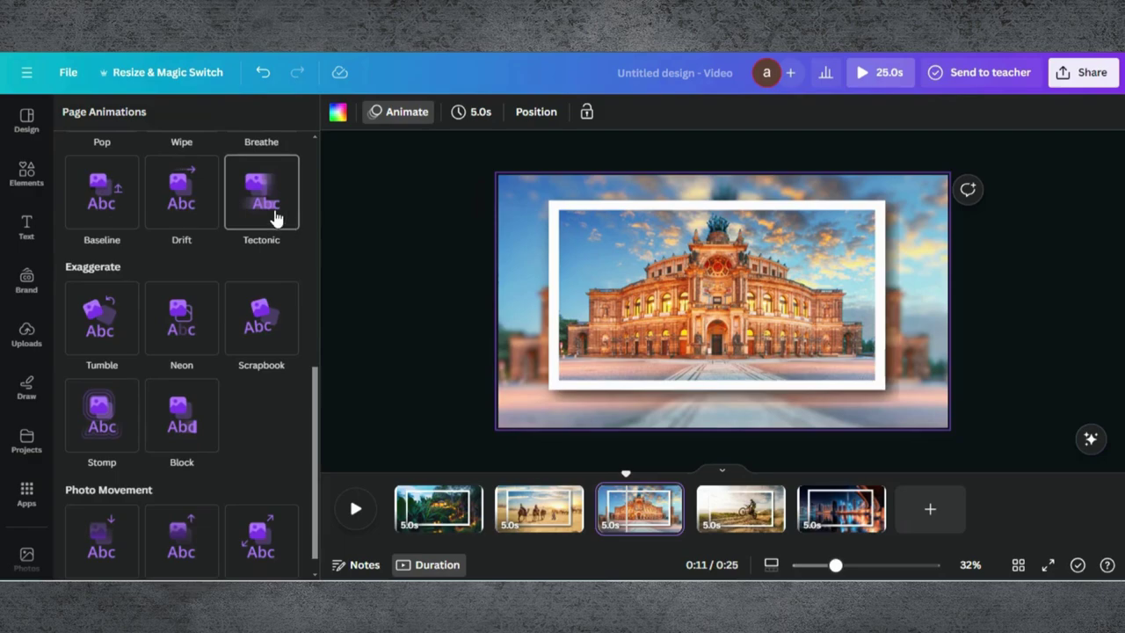
left_click(275, 218)
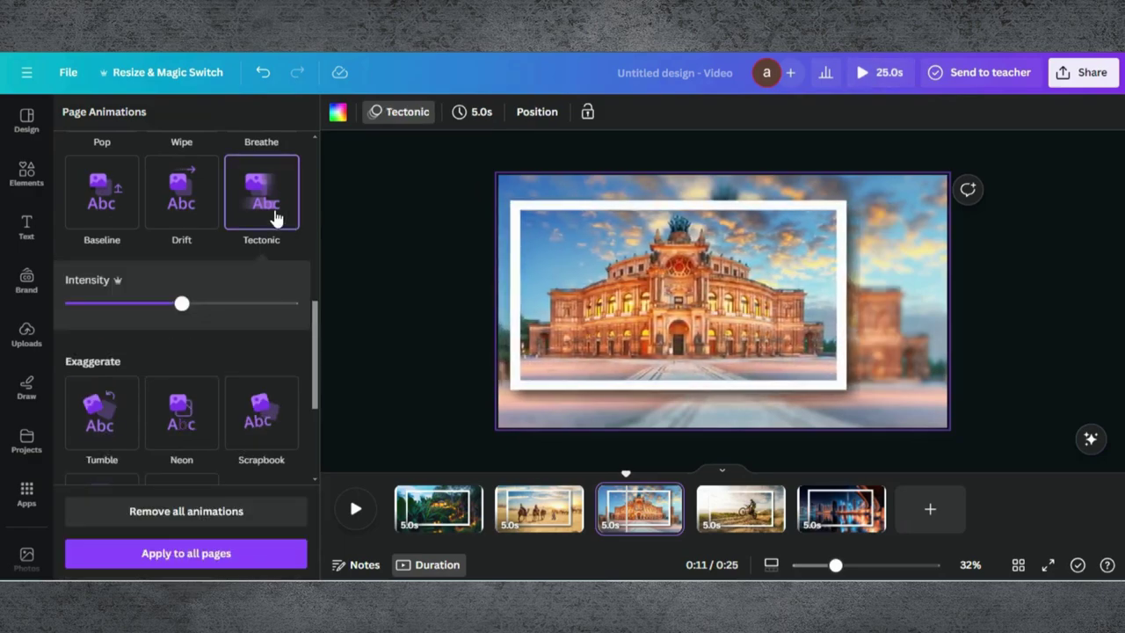
left_click_drag(181, 303, 78, 306)
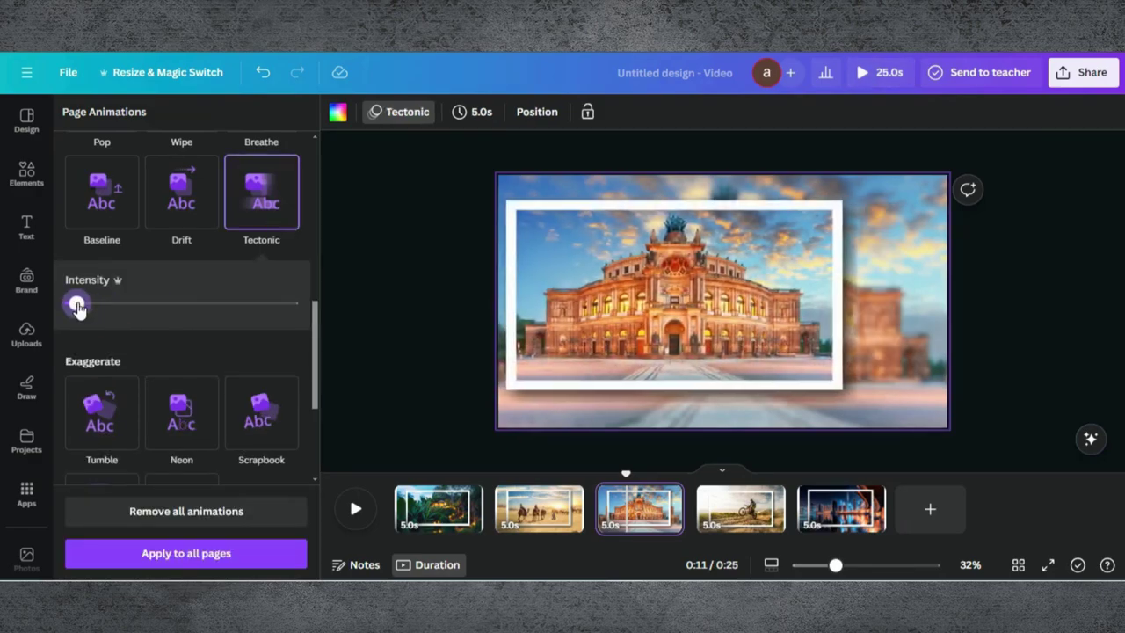
left_click(104, 202)
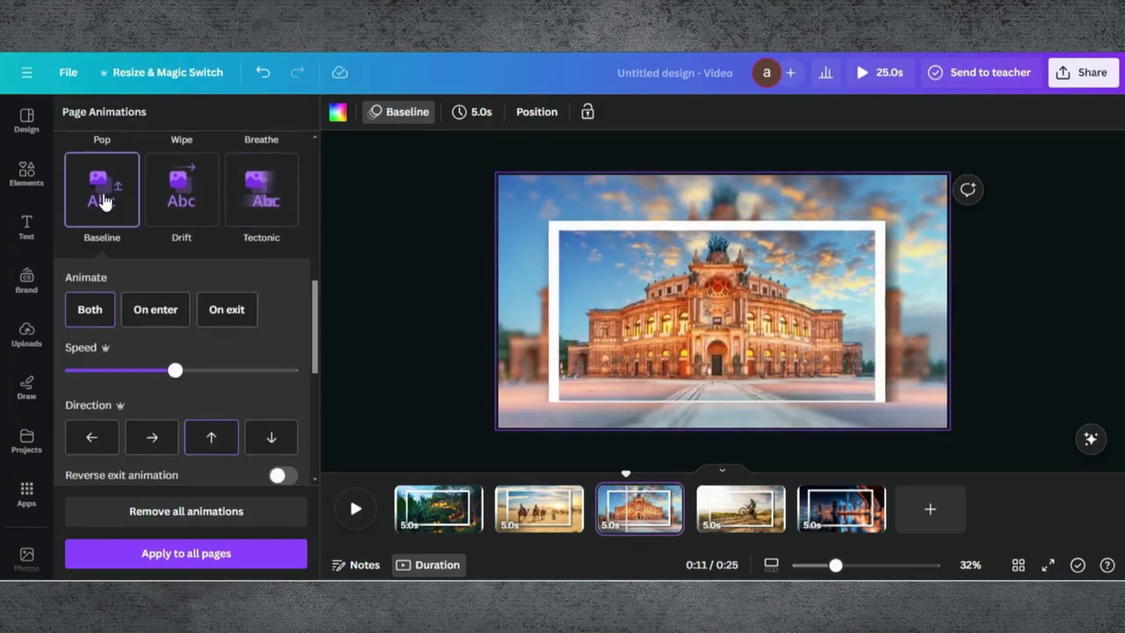
left_click(156, 316)
left_click_drag(176, 373, 105, 370)
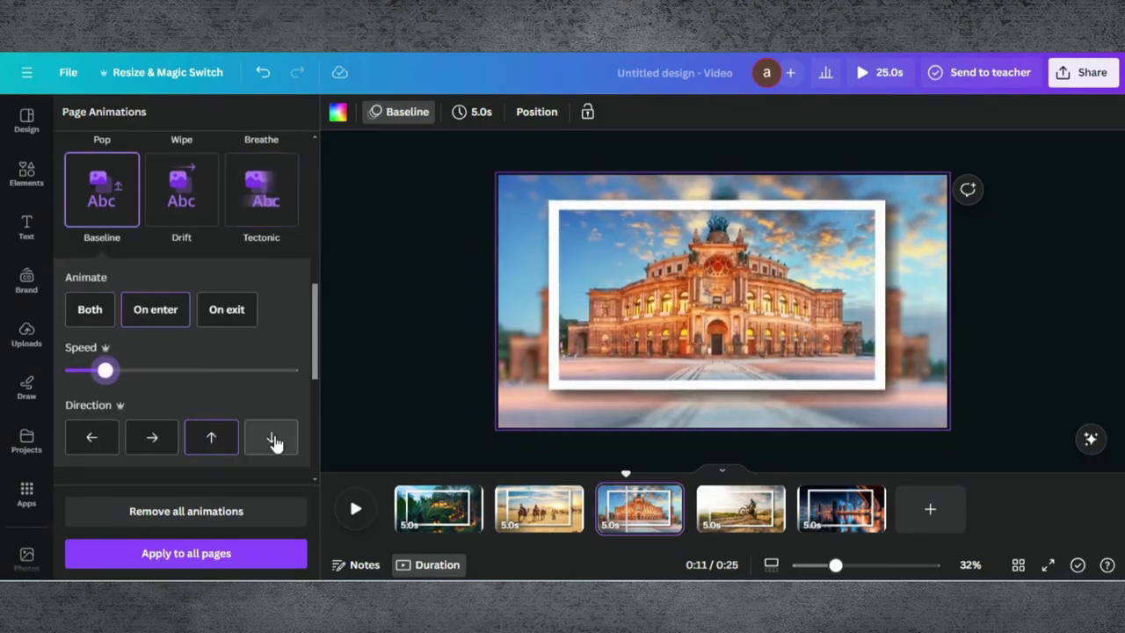
left_click(214, 439)
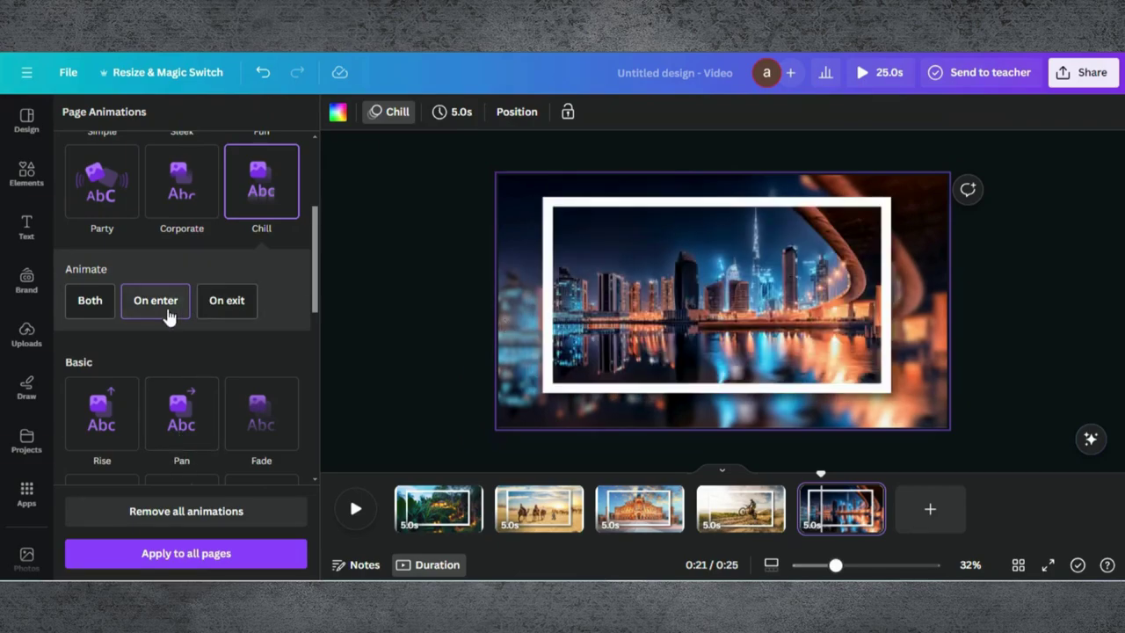
left_click(458, 380)
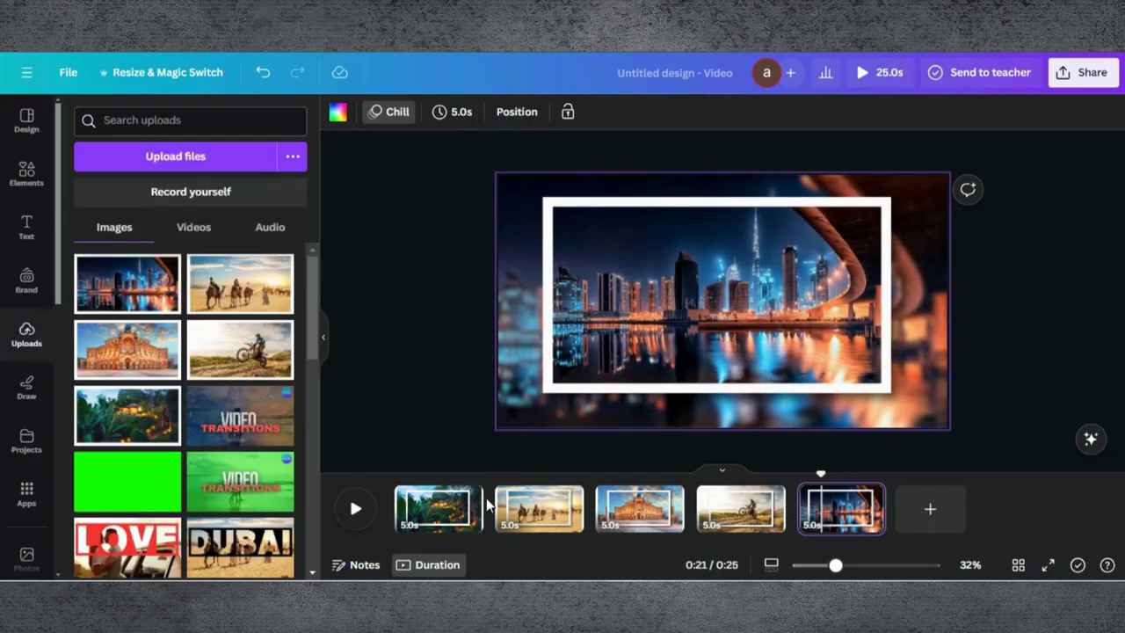
Step: Choose Circle Wipe, Dissolve and Line Wipe transitions after pages 1, 2 and 3, shortening the video to 23 s
mouse_move(488, 508)
left_click(500, 526)
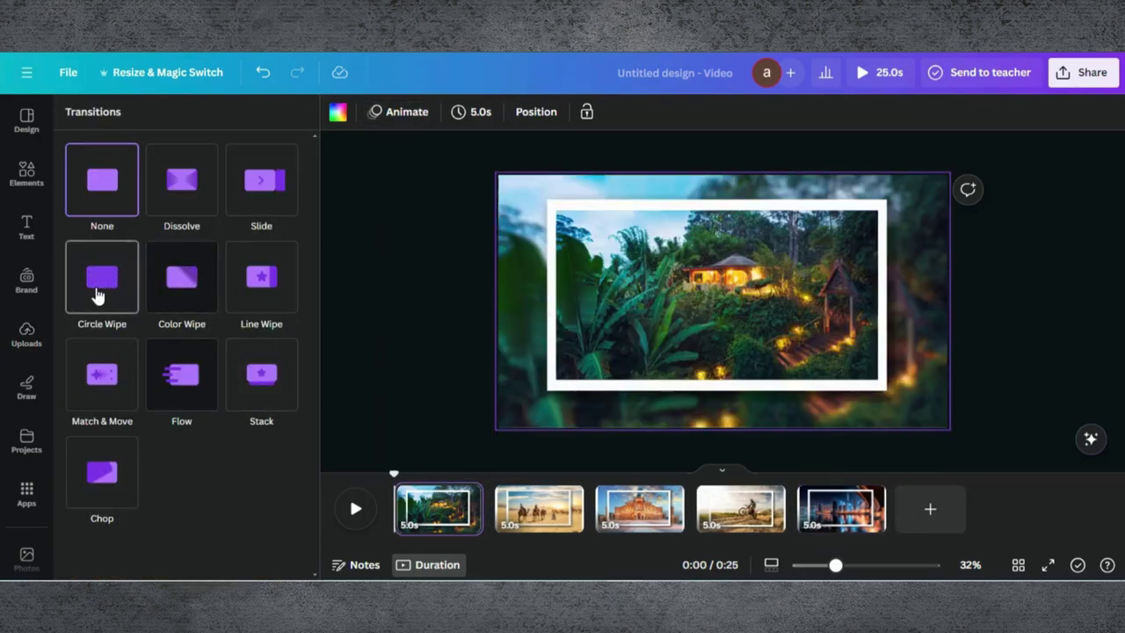
left_click(98, 296)
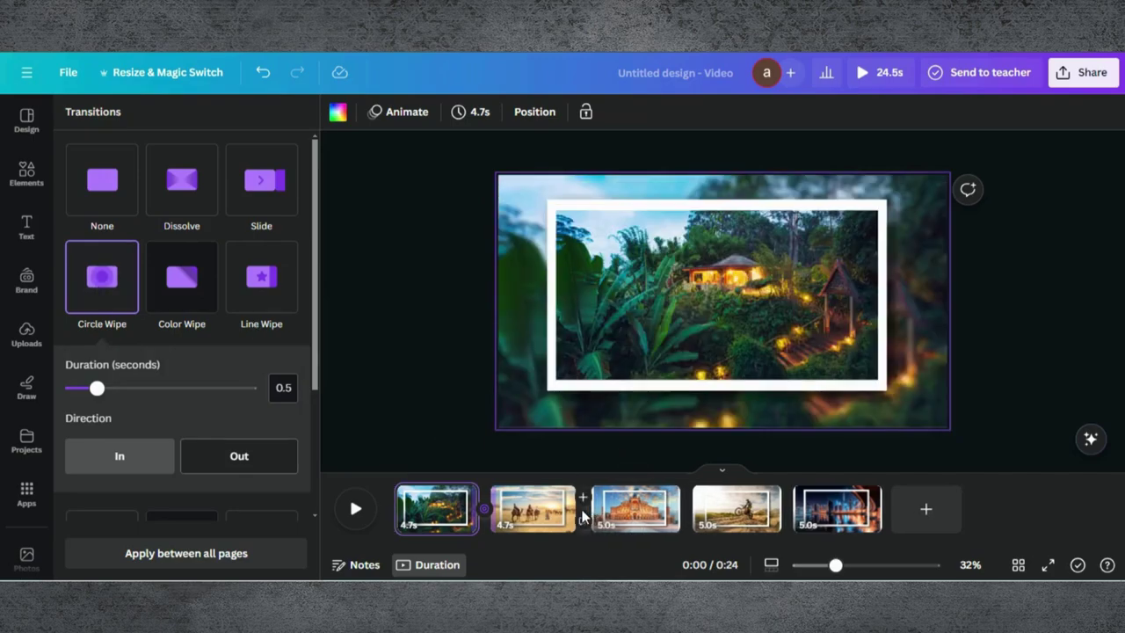
mouse_move(584, 508)
left_click(590, 525)
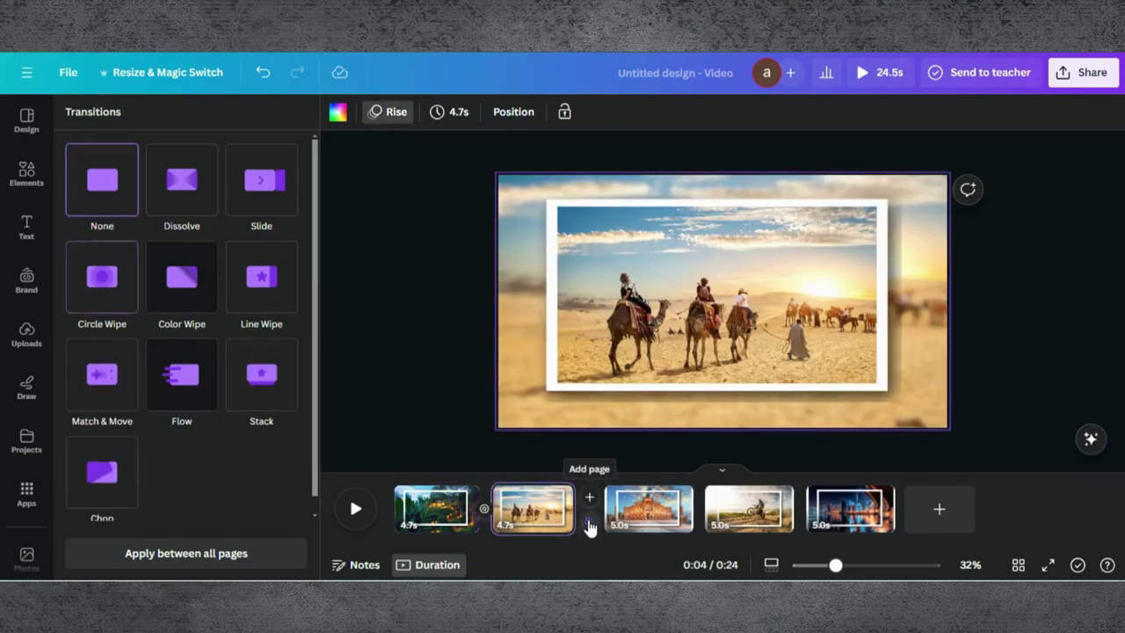
left_click(182, 180)
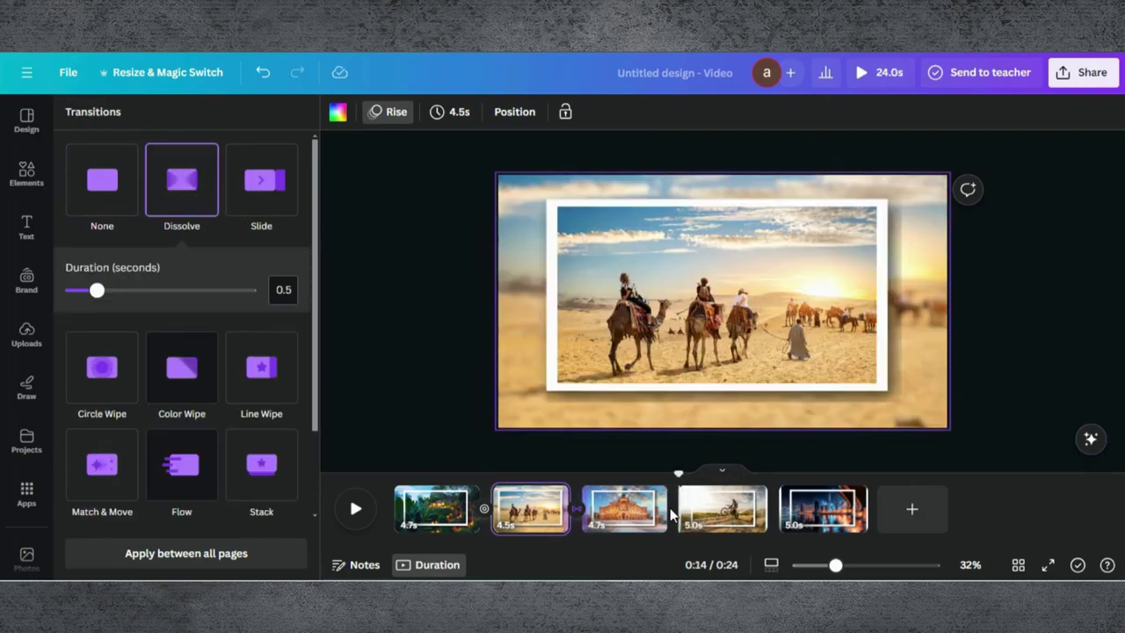
left_click(679, 527)
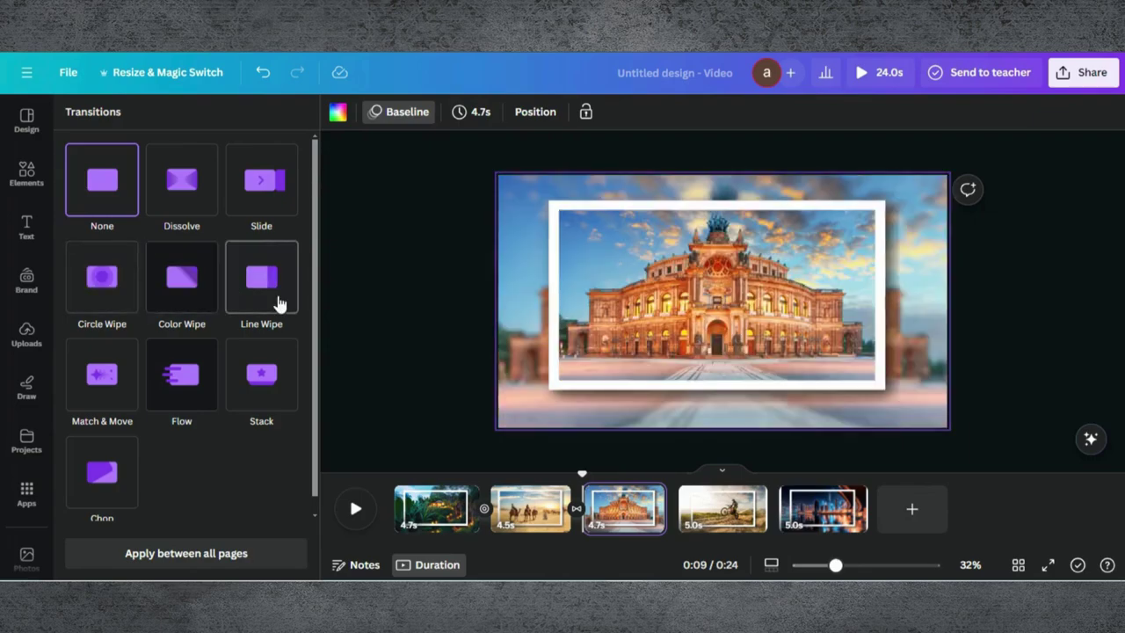
left_click(277, 302)
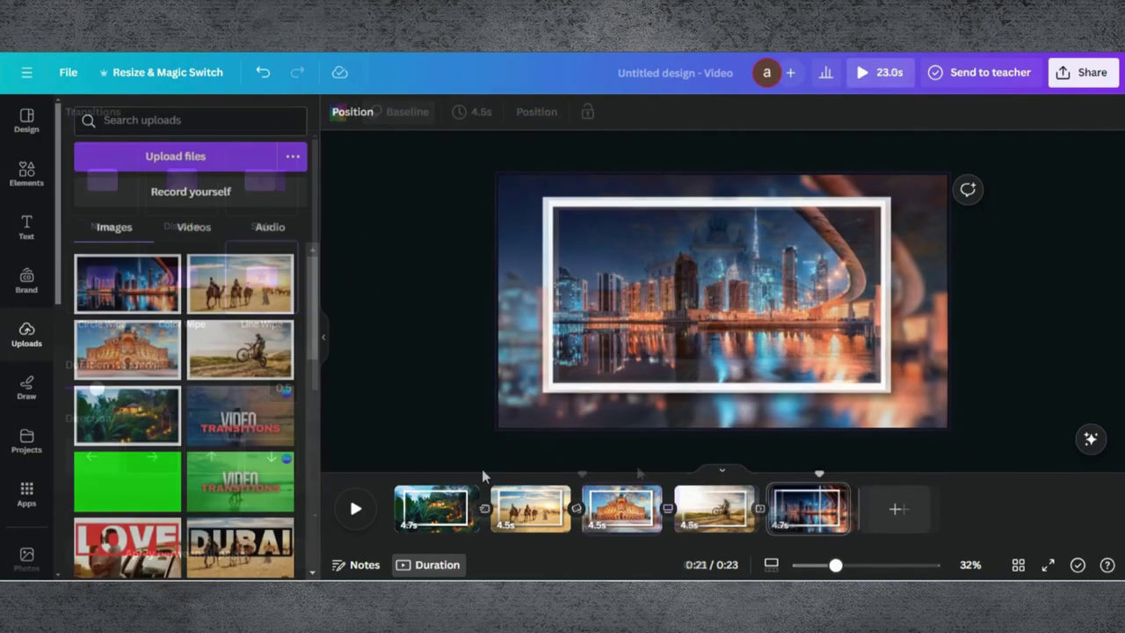
Step: Trim the jungle page to 3.0 seconds and apply that duration to all five pages
left_click_drag(476, 490, 447, 491)
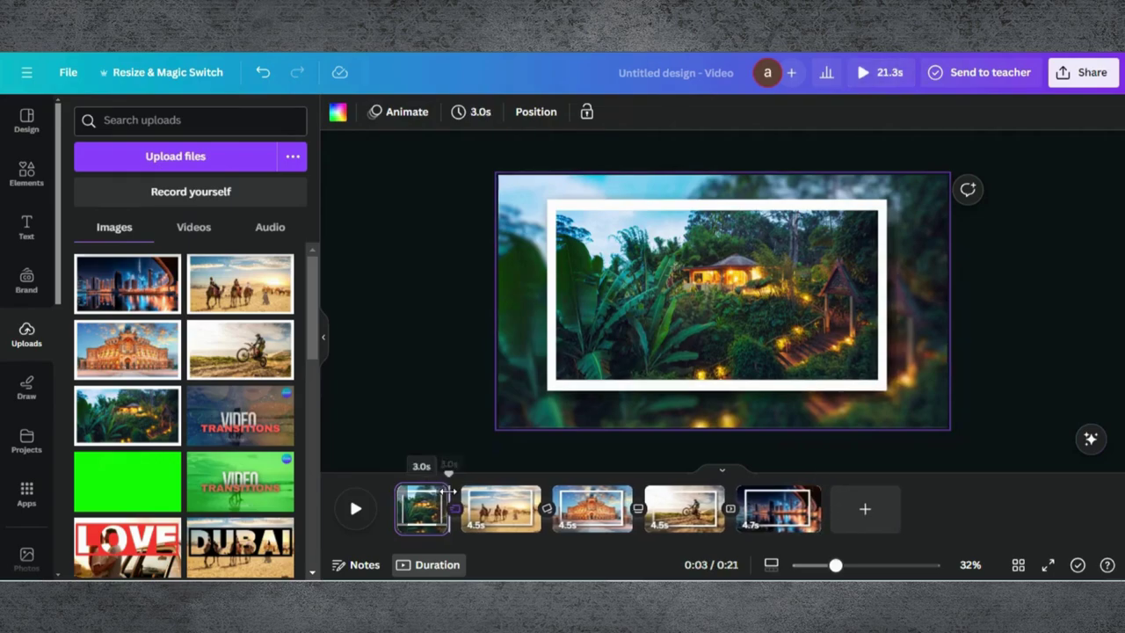
left_click(482, 112)
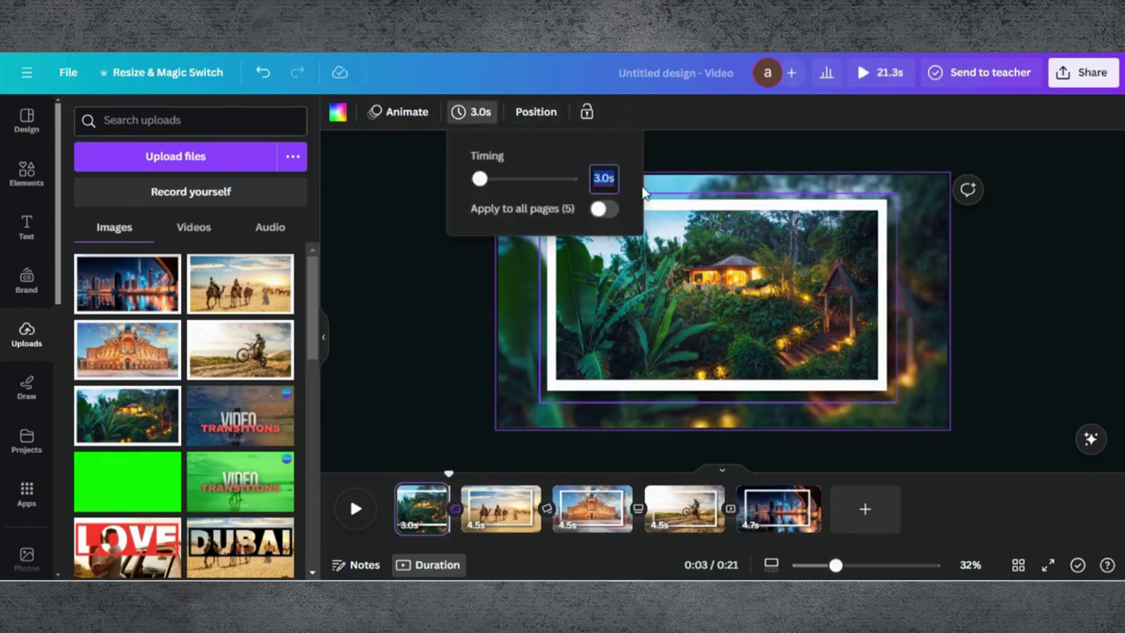
left_click(603, 210)
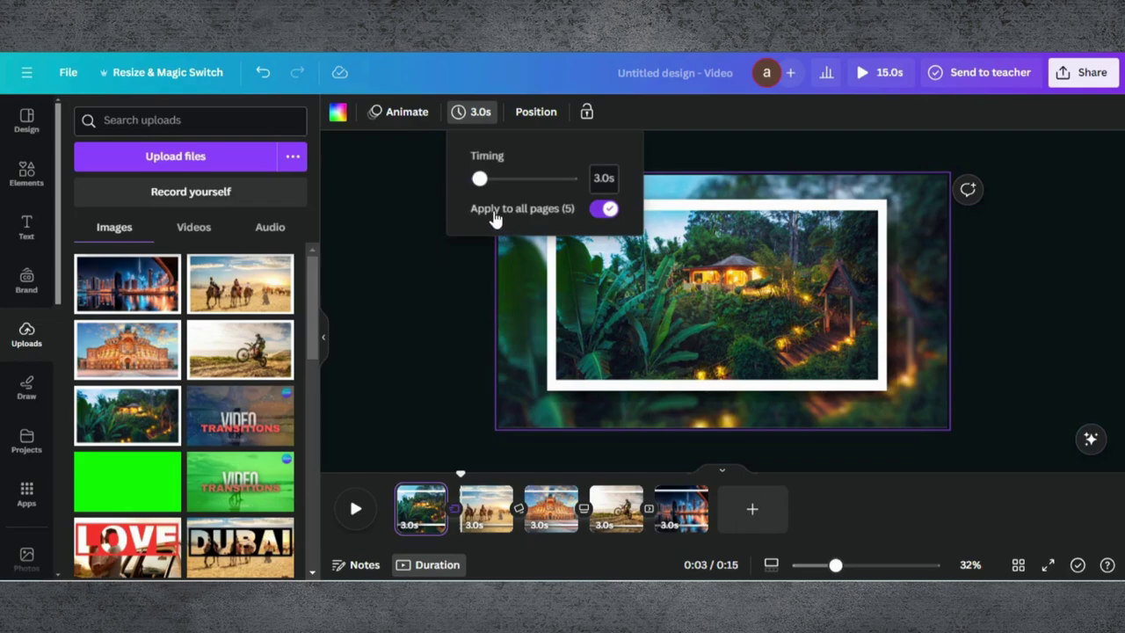
left_click(431, 338)
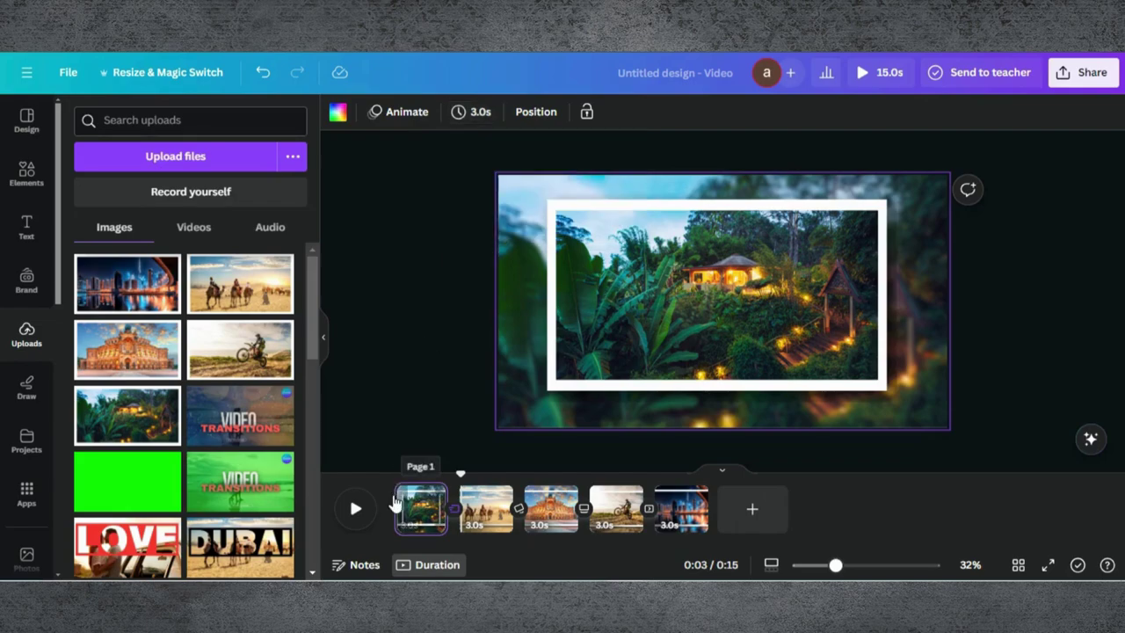
left_click(358, 510)
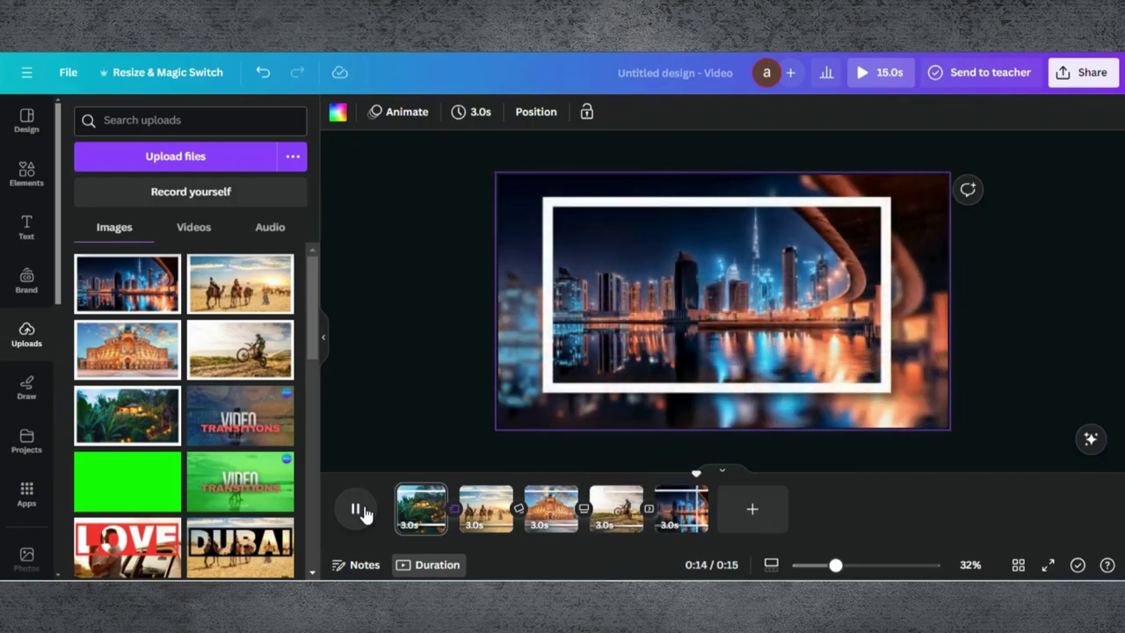
Step: Export all five pages as an MP4 video at 1080p
left_click(1084, 79)
scroll(953, 267, "down", 2)
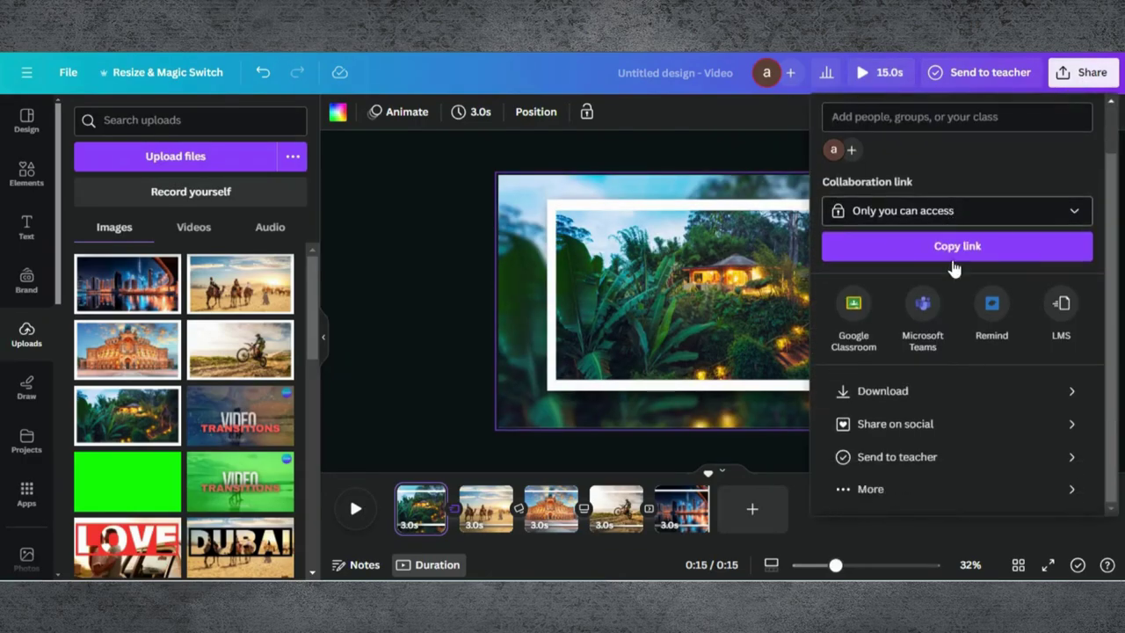
left_click(914, 397)
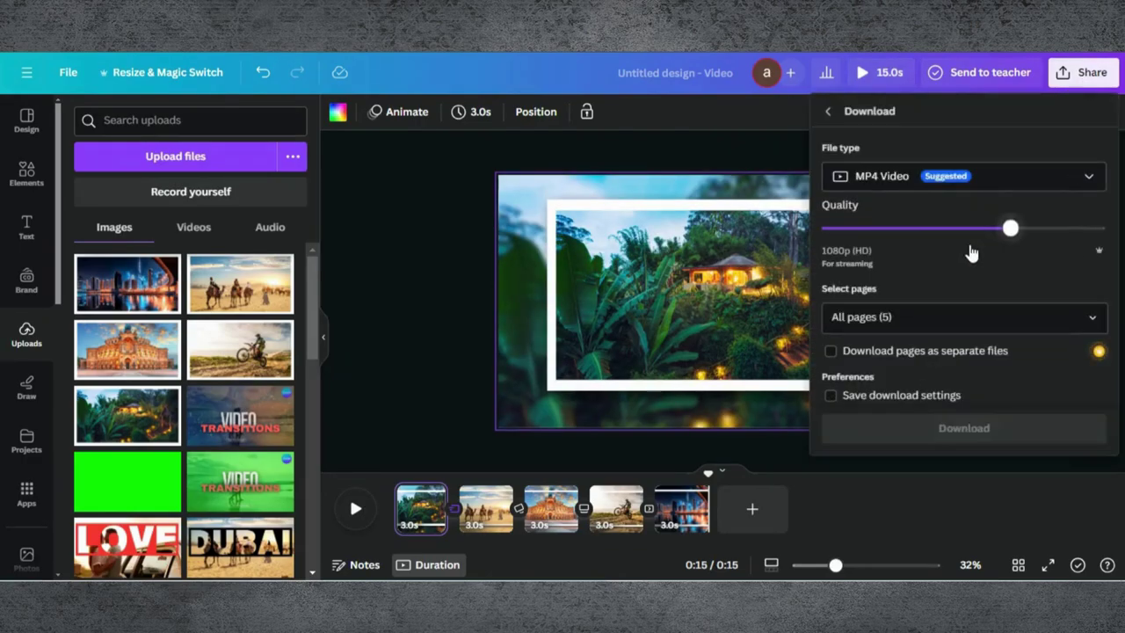
left_click(898, 431)
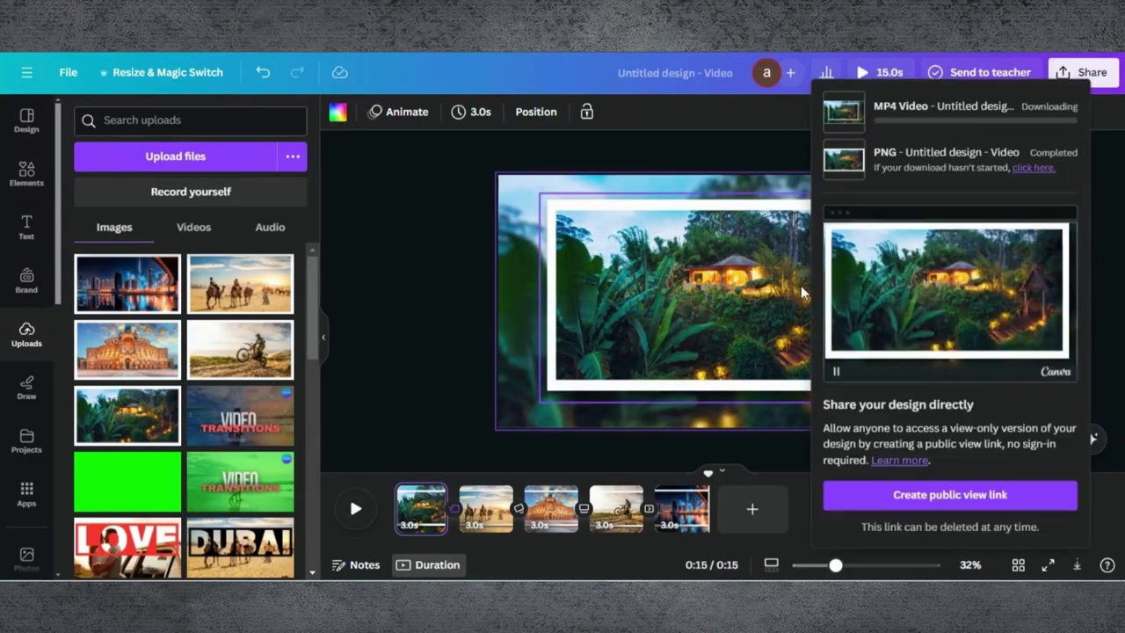